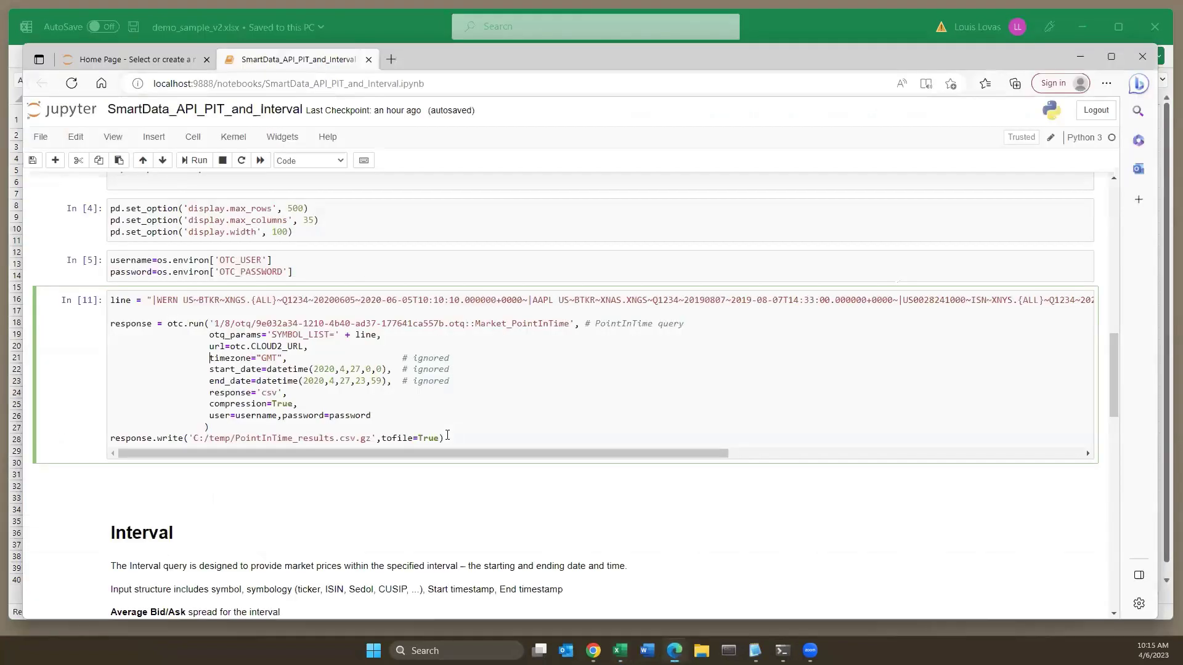
Step: Highlight the Market_PointInTime query path and the url=otc.CLOUD2_URL argument in the PointInTime code cell
triple_click(147, 323)
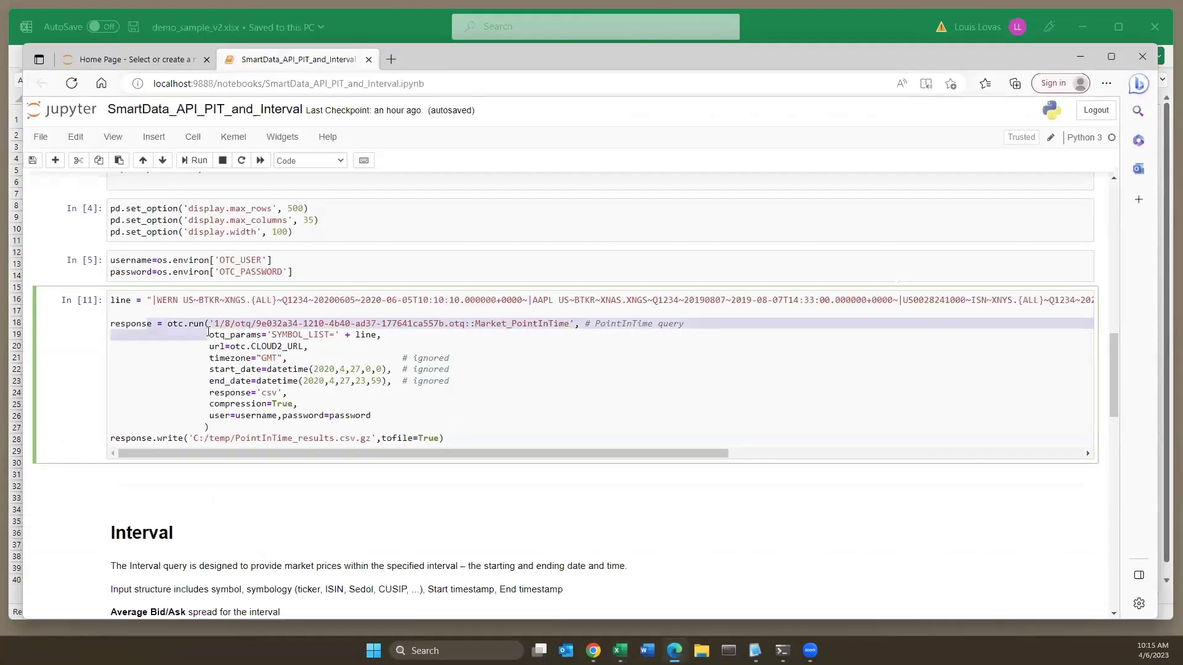
left_click(212, 323)
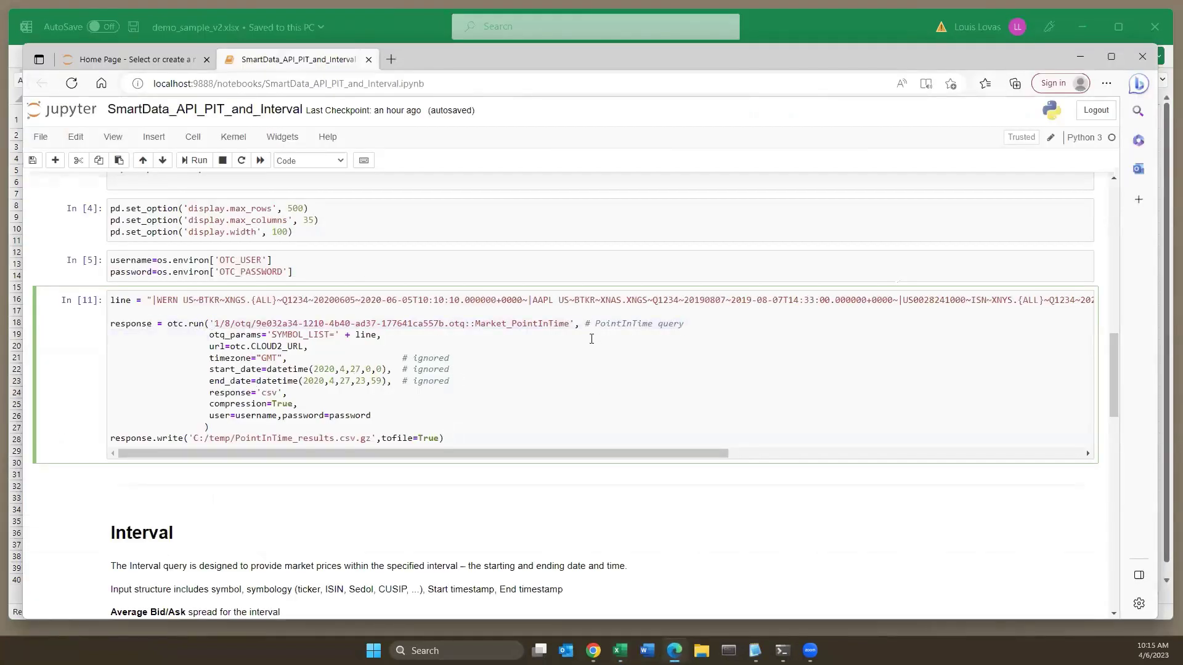
left_click(568, 324, "shift")
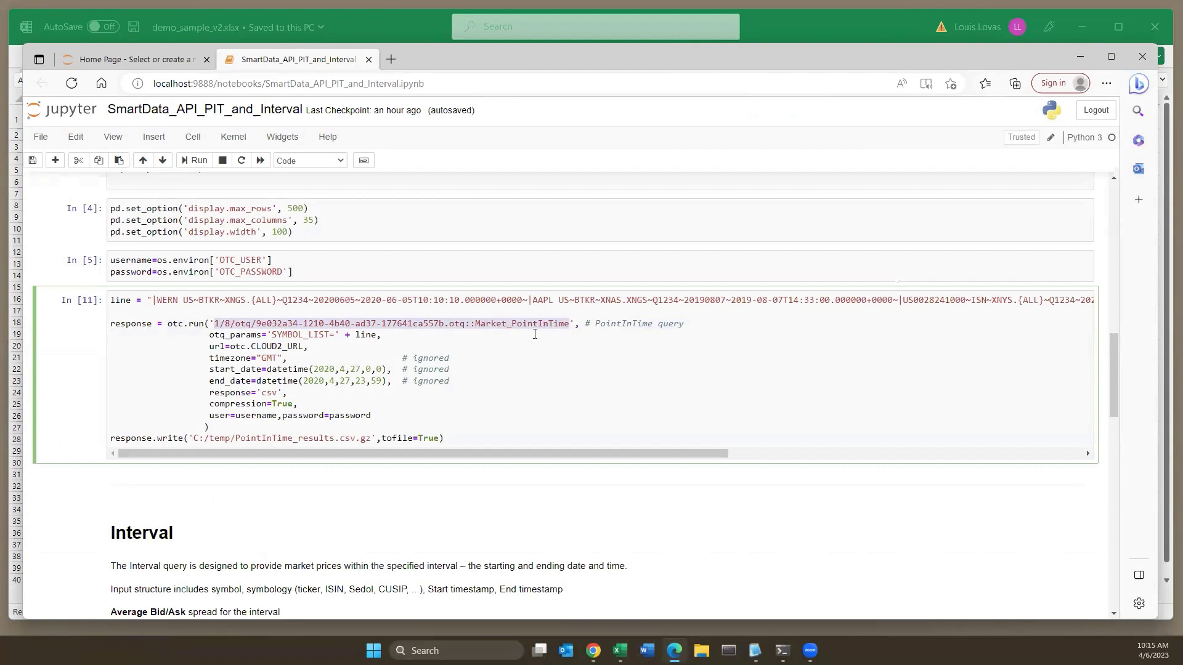
left_click(285, 348)
key("Home")
key("shift+End")
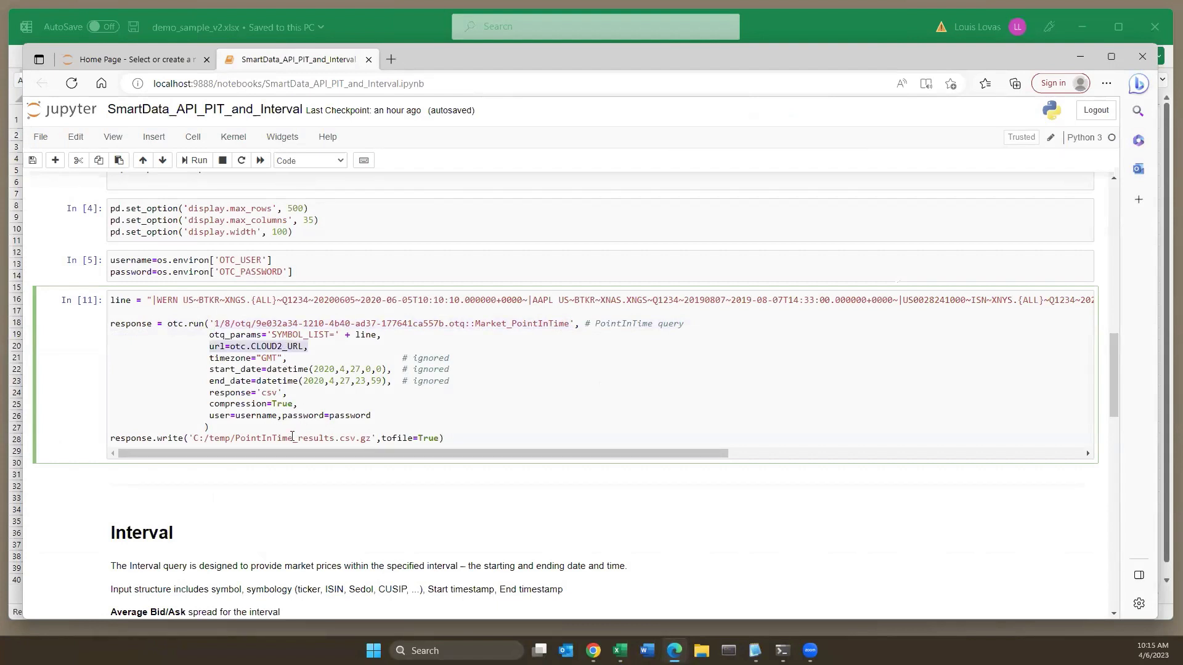
Step: Review the Interval query's code cells, printed output and description further down the notebook
scroll(274, 433, "down", 15)
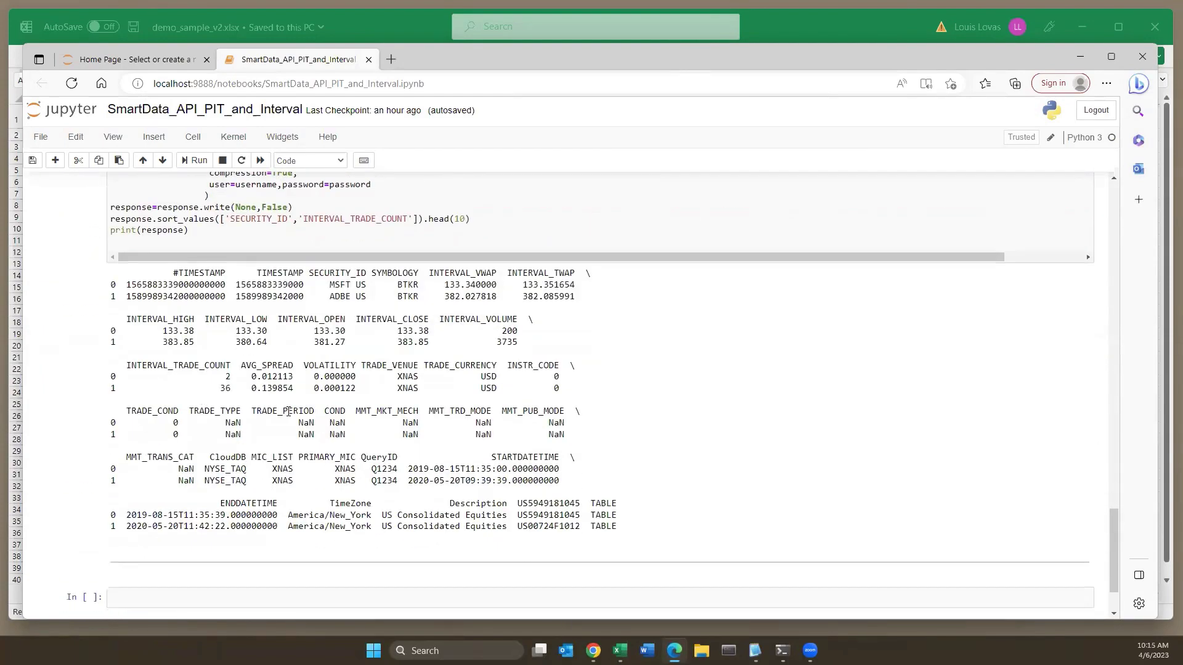
scroll(240, 410, "up", 3)
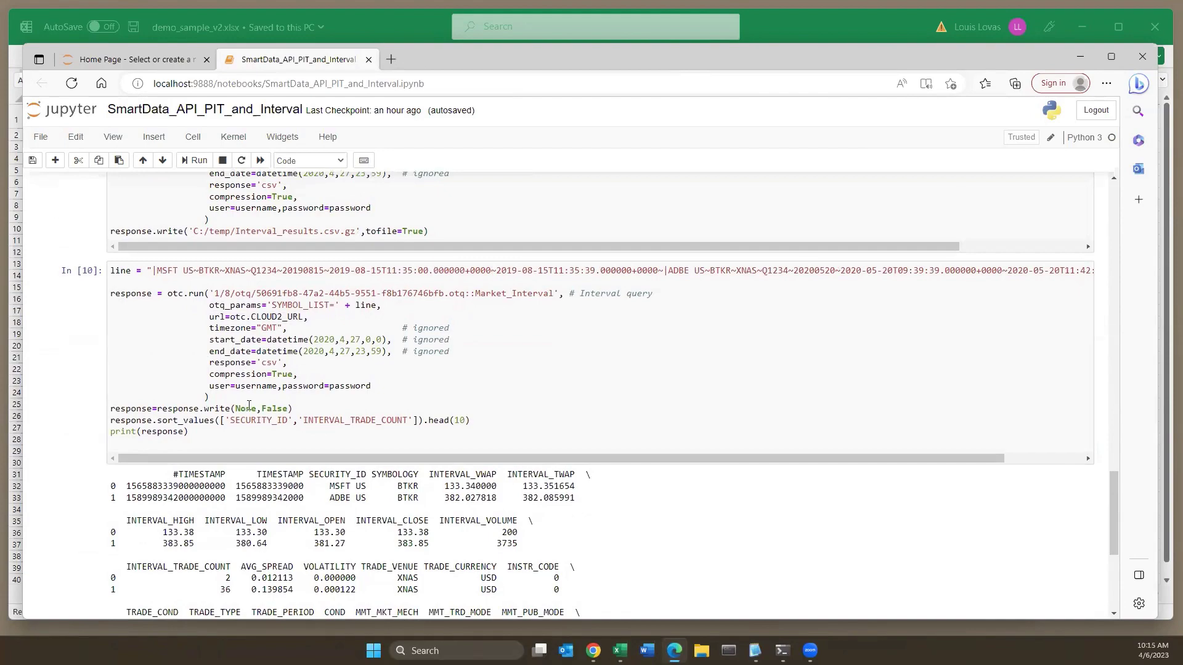
scroll(285, 487, "down", 4)
scroll(283, 433, "up", 8)
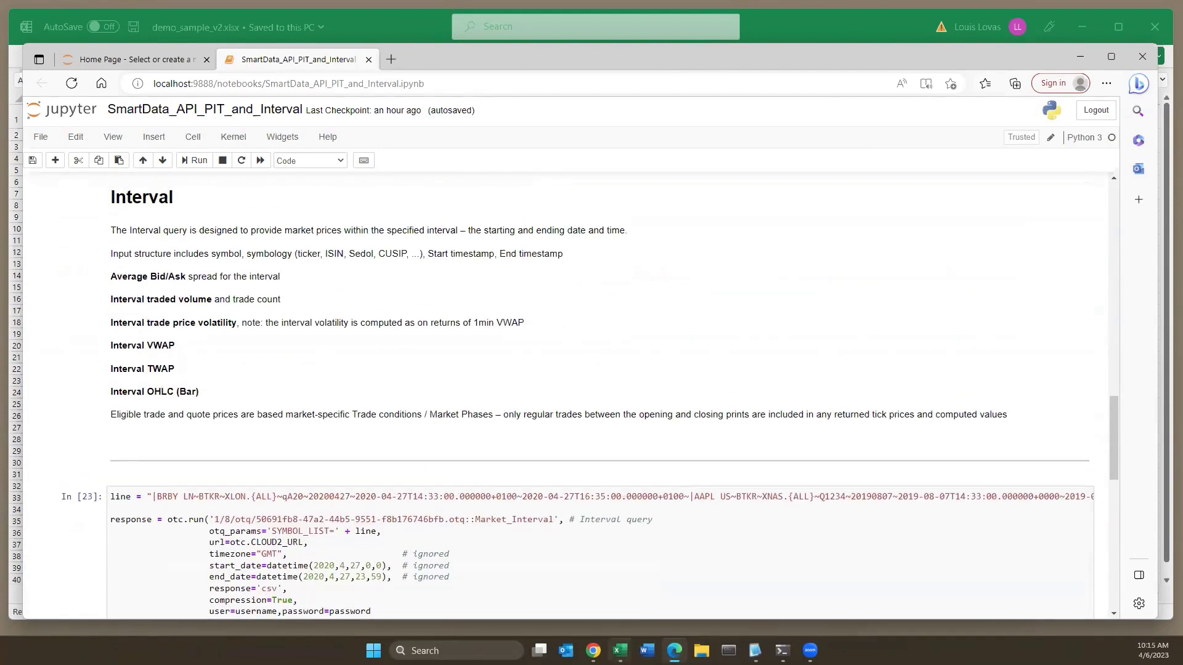
Step: Switch to demo_sample_v2.xlsx in Excel and inspect row 11's COAC_DATE, SECURITY_ID, REQUESTDATETIME and QUERYID on the PointInTime (inputs) sheet
left_click(620, 651)
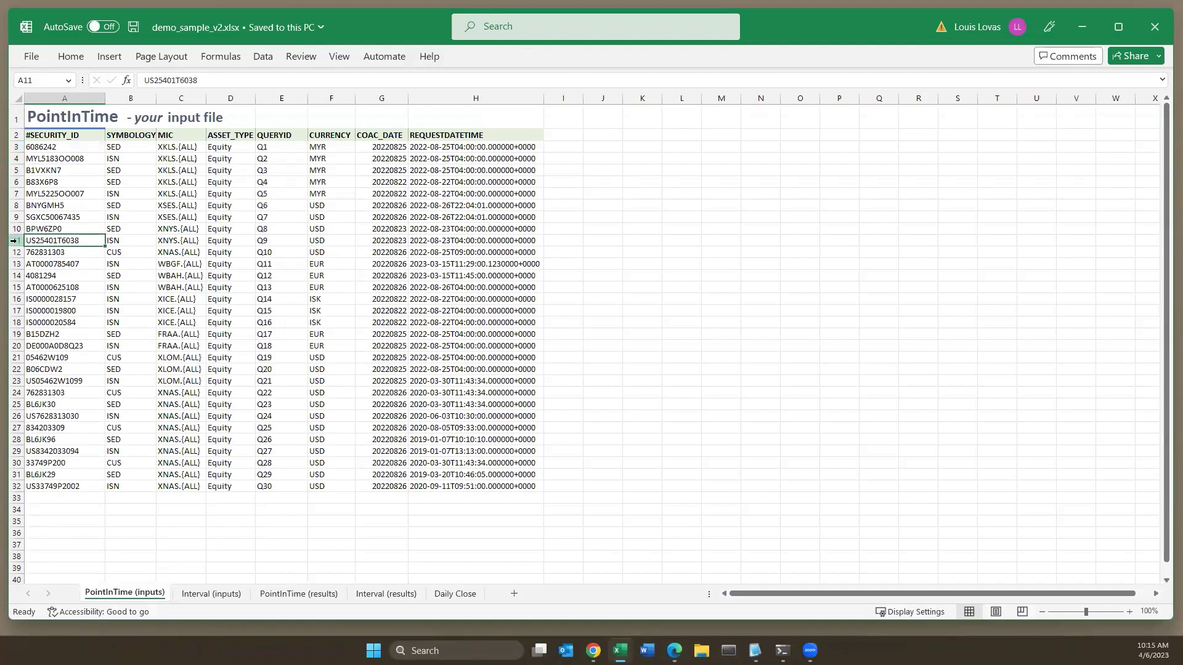
left_click(13, 241)
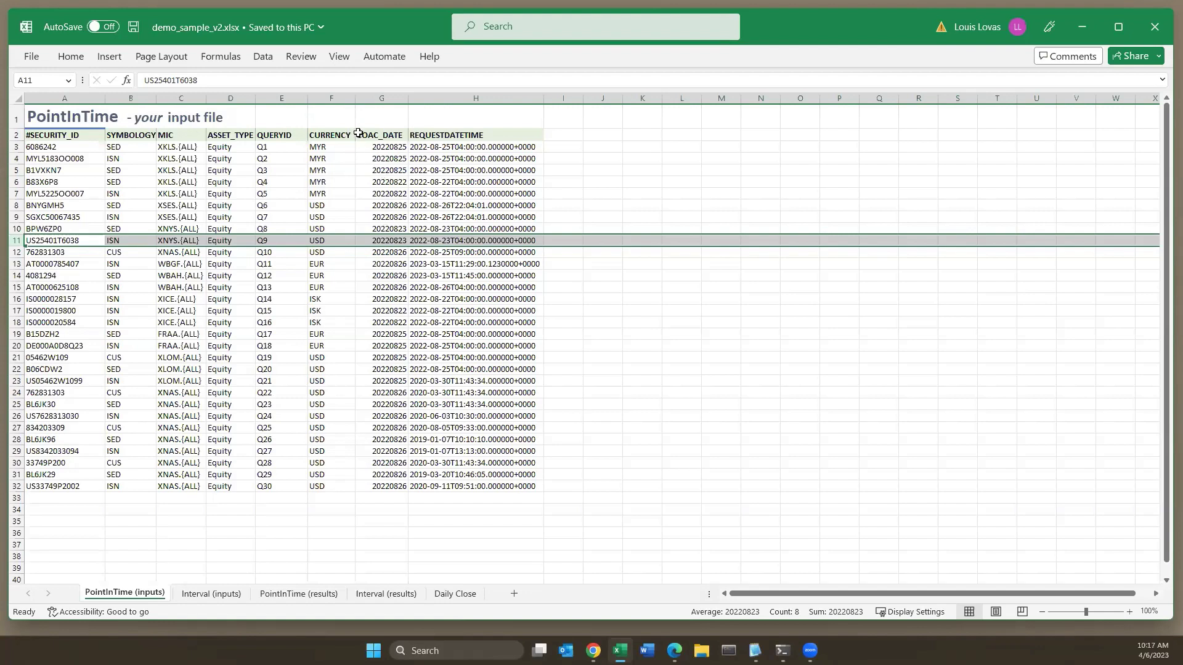
left_click(370, 239)
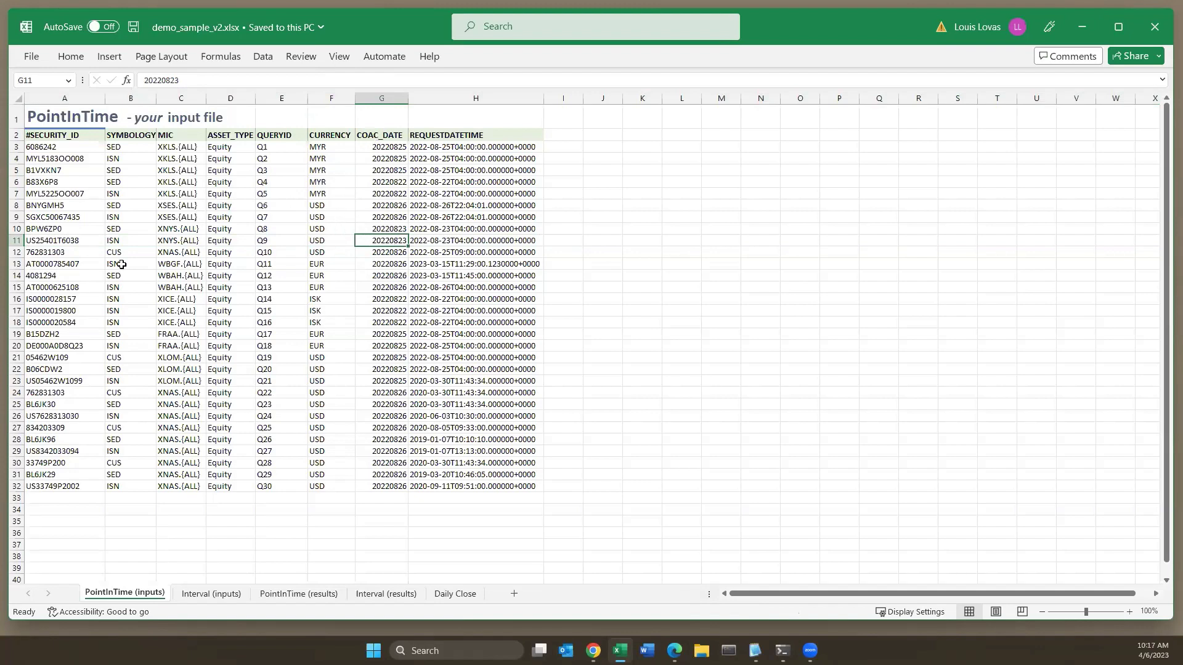
left_click(63, 243, "ctrl")
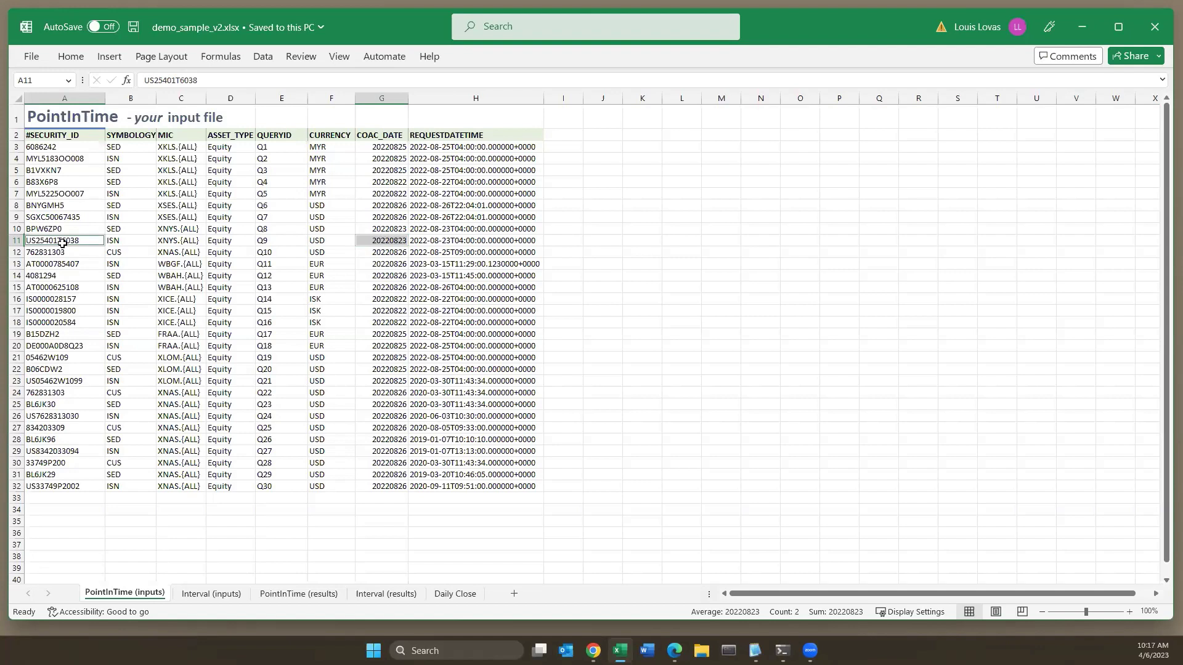
left_click(427, 242)
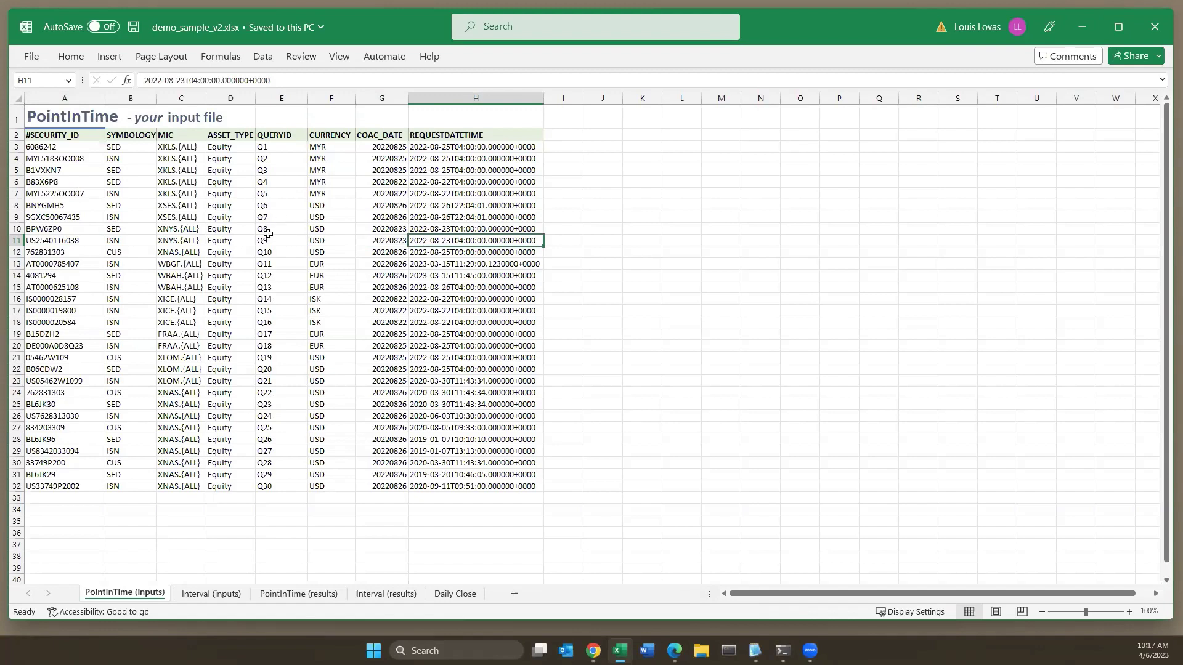
left_click(304, 241)
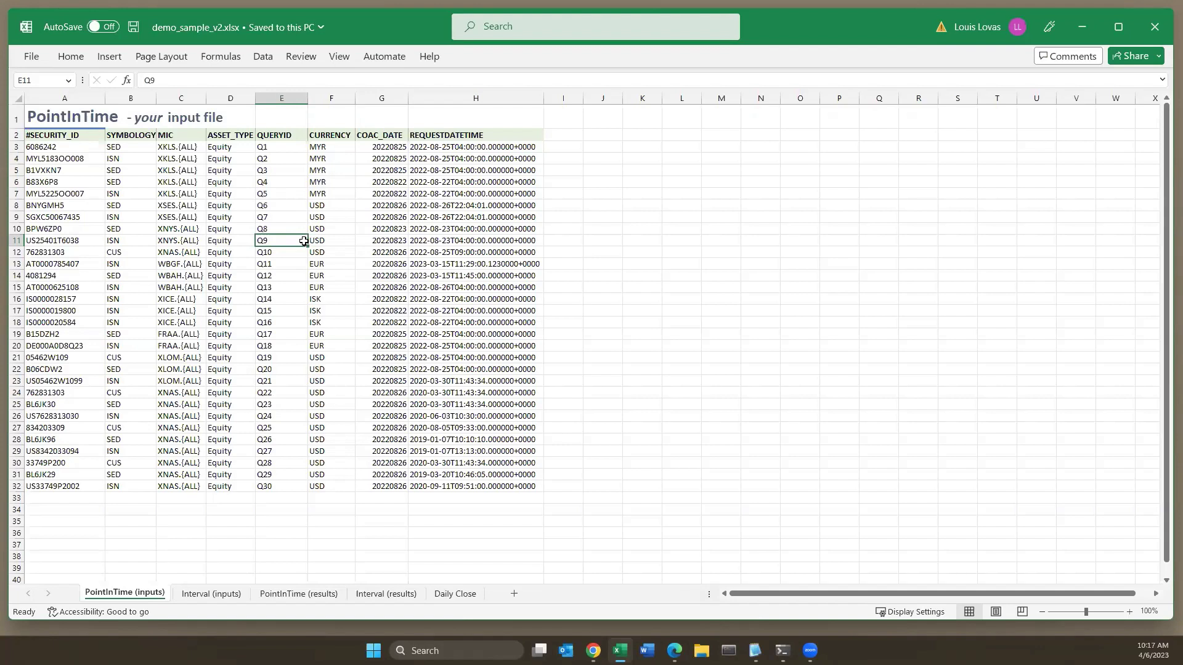
Step: Highlight entire input rows 11, 10 and 32 one at a time as example requests
left_click(14, 241)
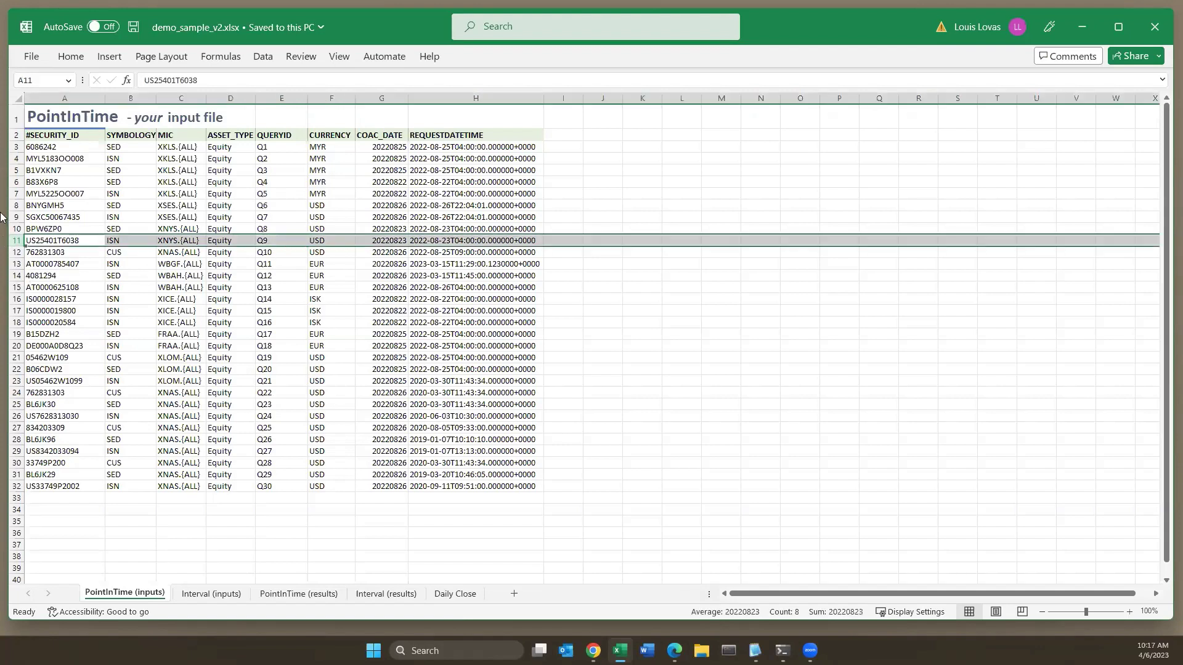
left_click(11, 227)
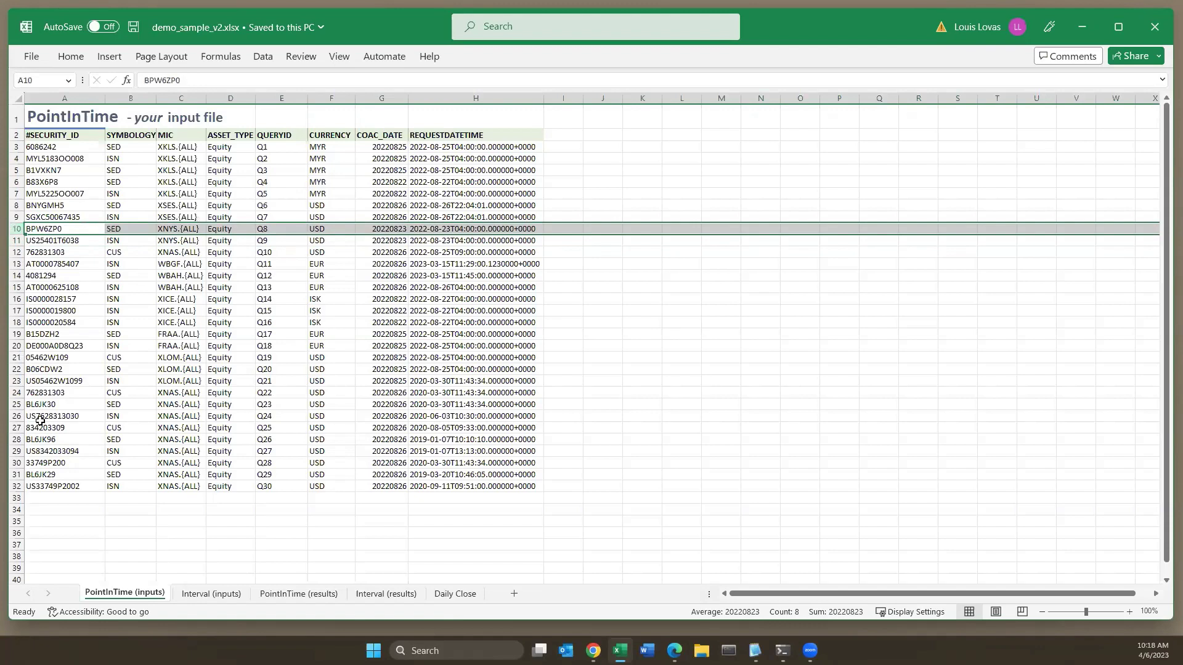
left_click(9, 486)
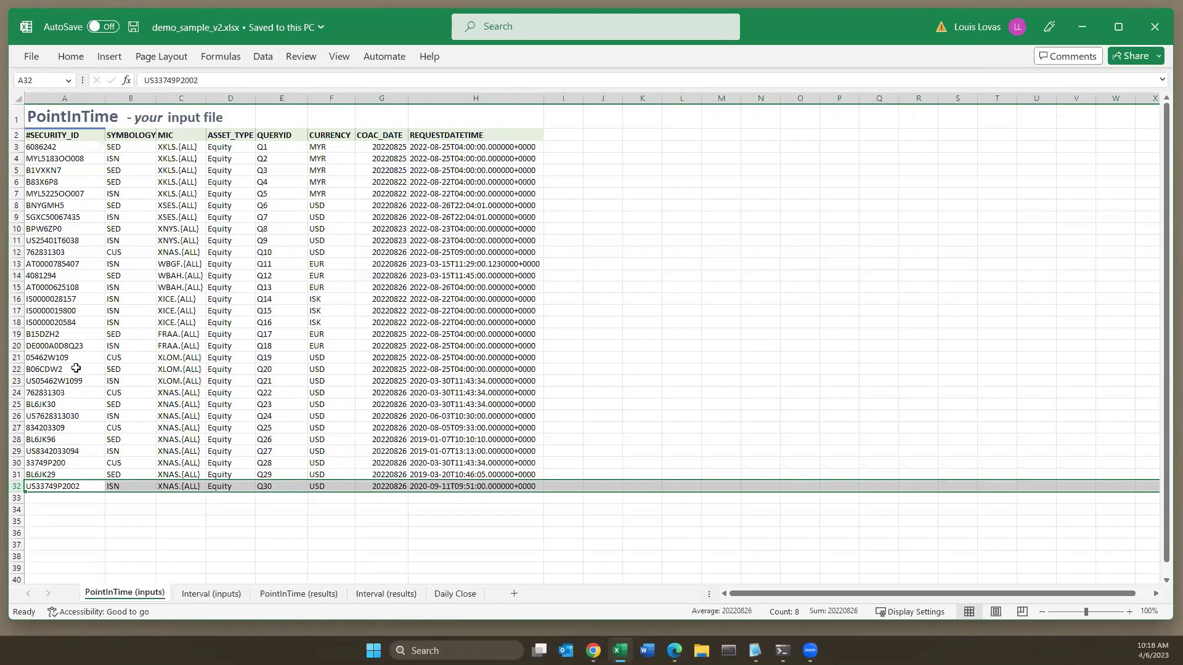
Step: Open the PointInTime (results) sheet and inspect the first result's security ID, symbology, request time and quote time
left_click(274, 595)
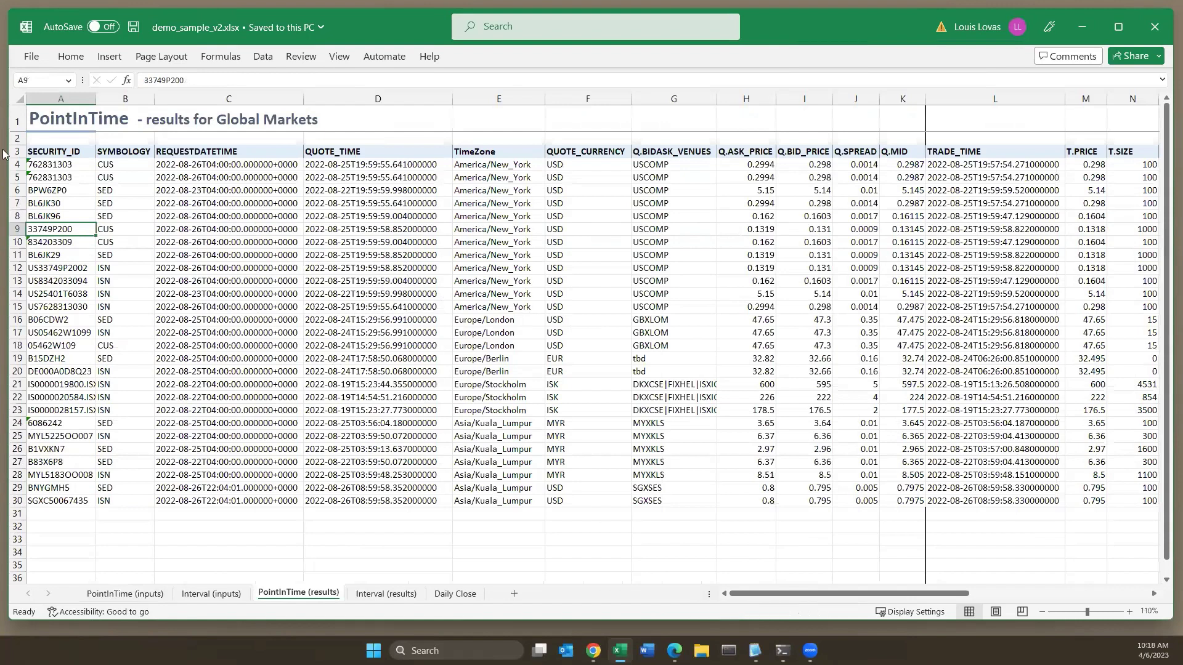
left_click(58, 167)
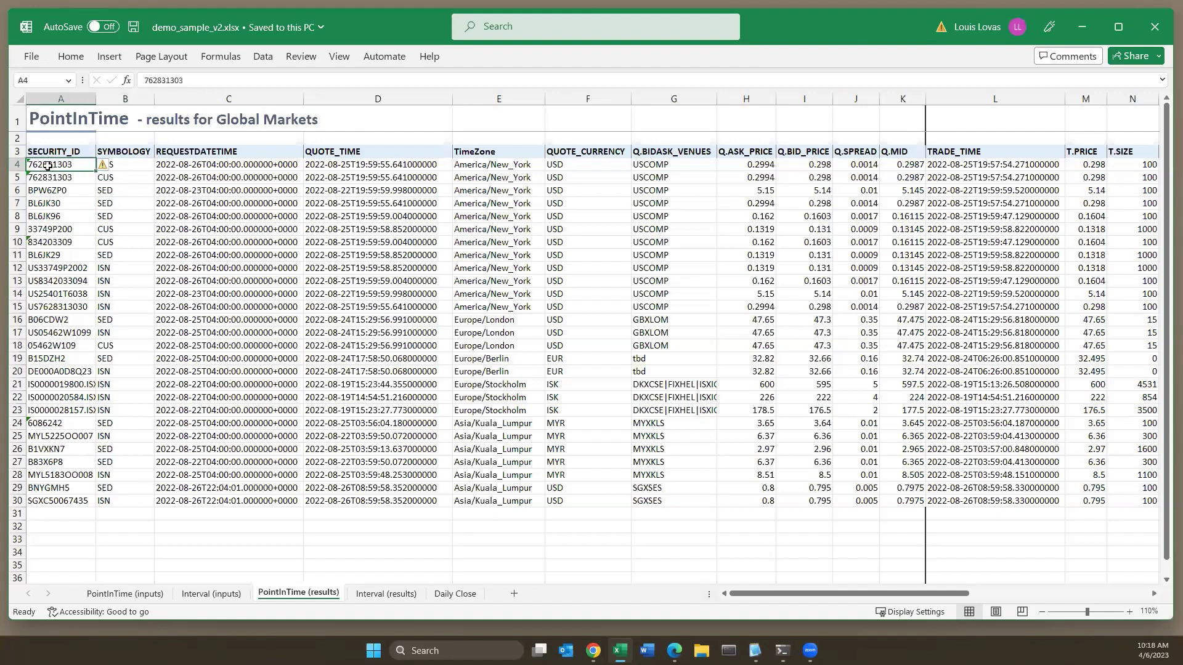
left_click(113, 168)
left_click(235, 170)
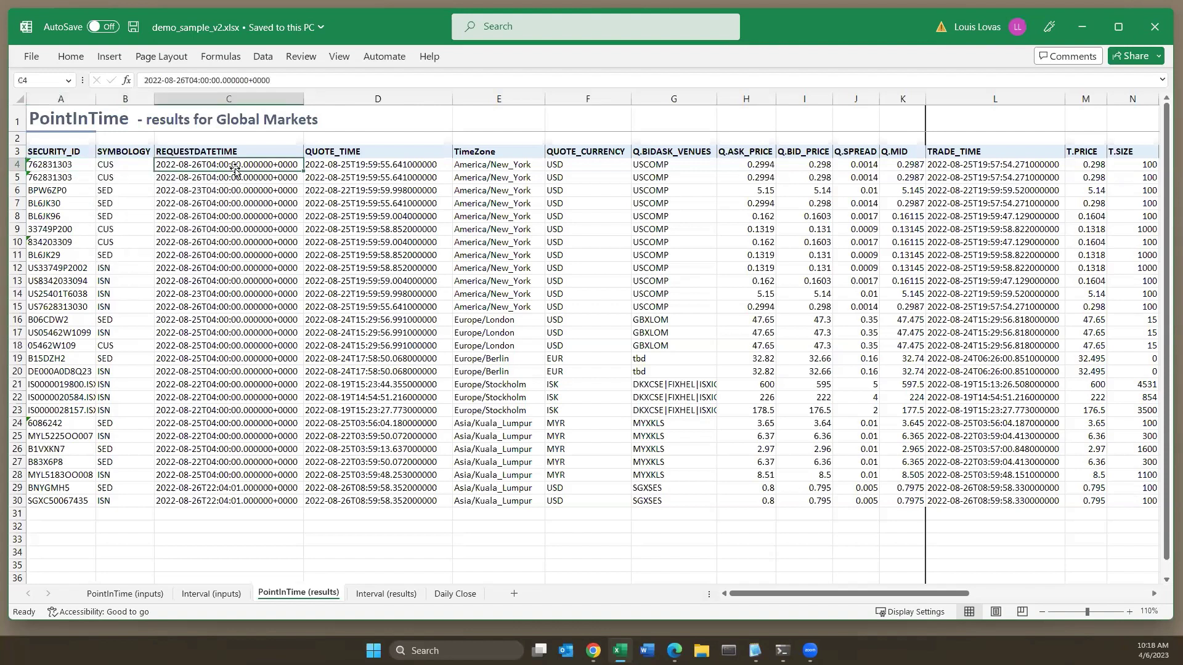
left_click(381, 166)
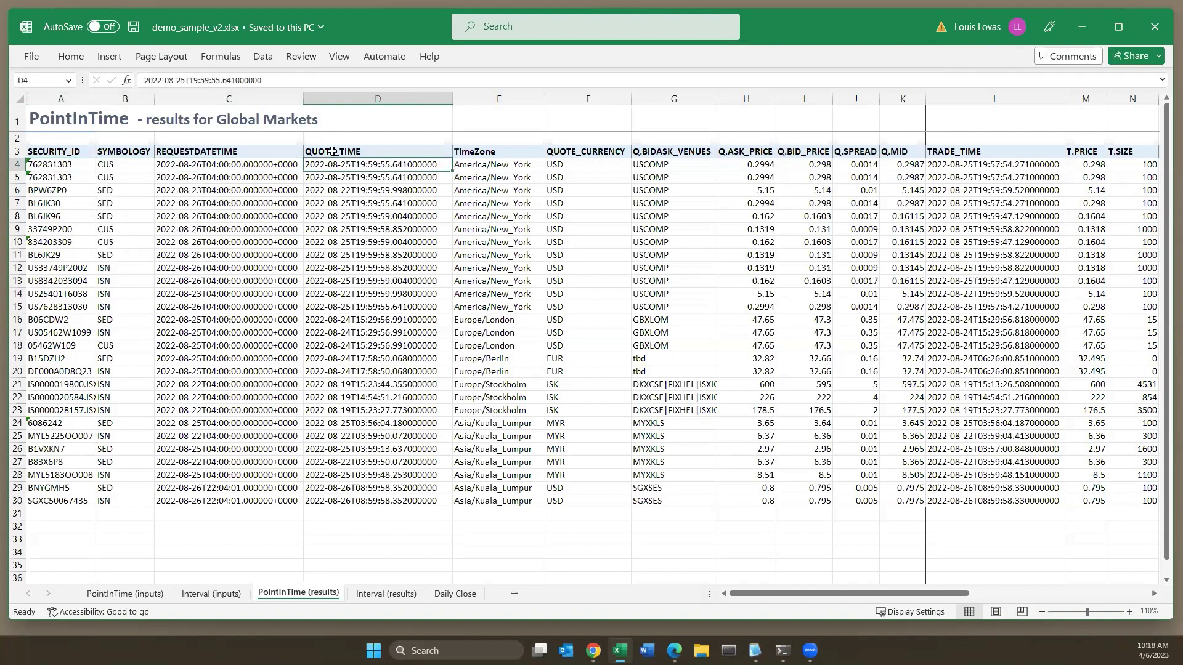
left_click(226, 165)
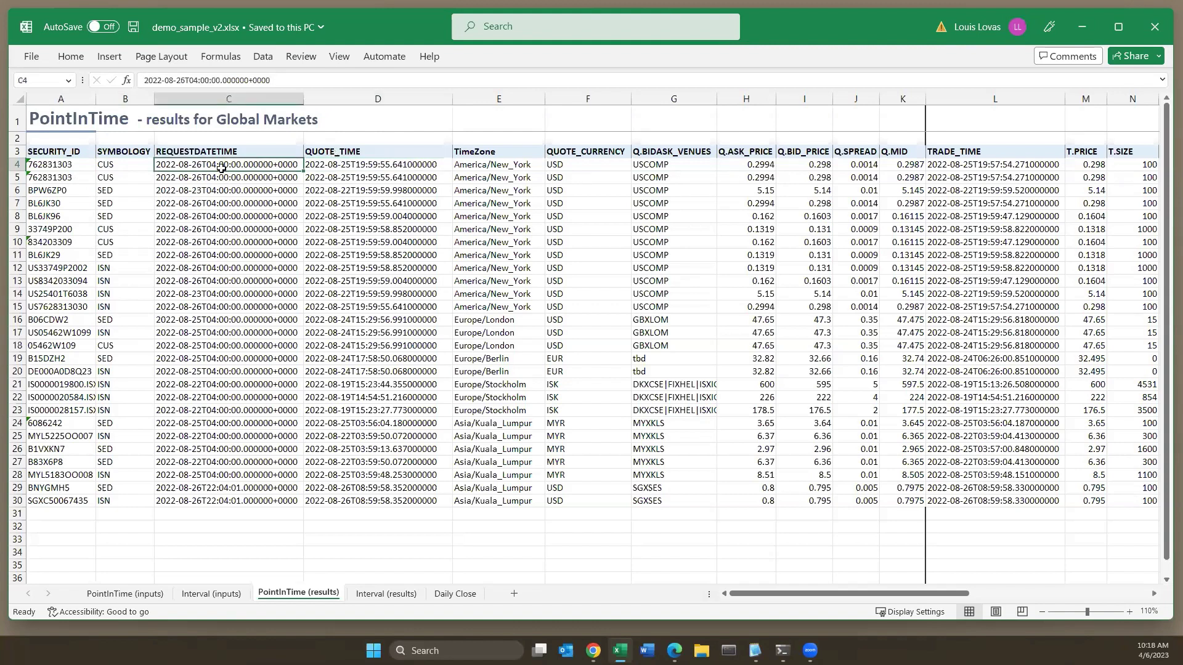
left_click(366, 164)
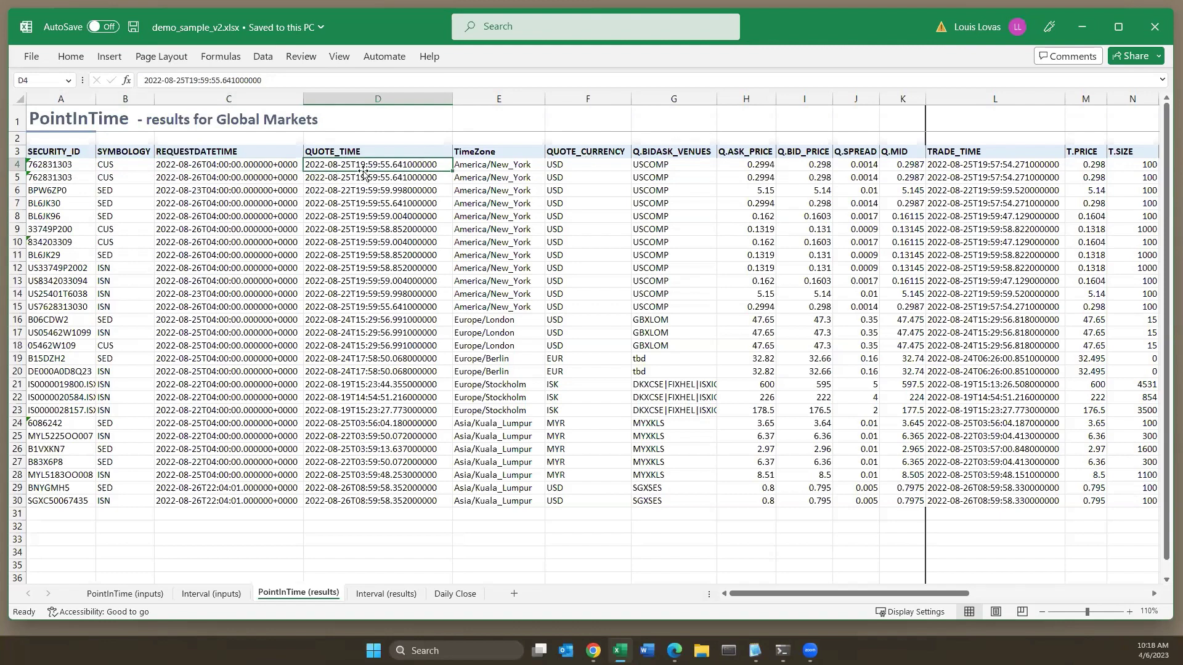
Step: Select the first result's quote values from Q.ASK_PRICE through Q.MID
left_click(744, 166)
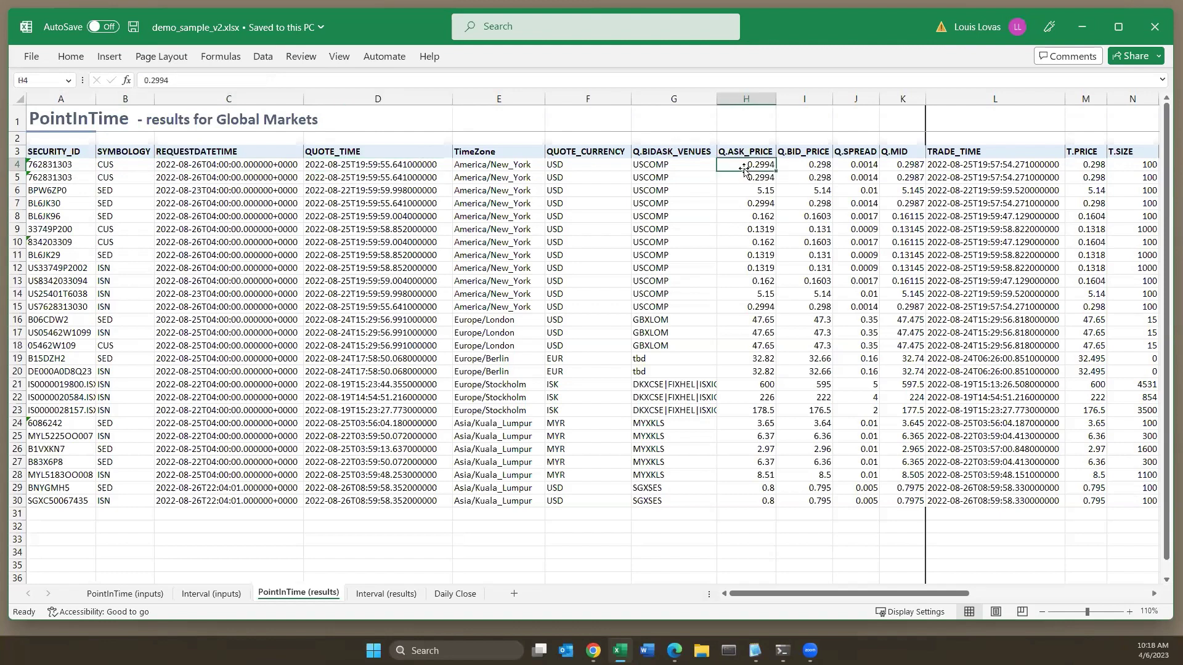
key("shift+Right")
key("shift+Right")
key("shift+Right")
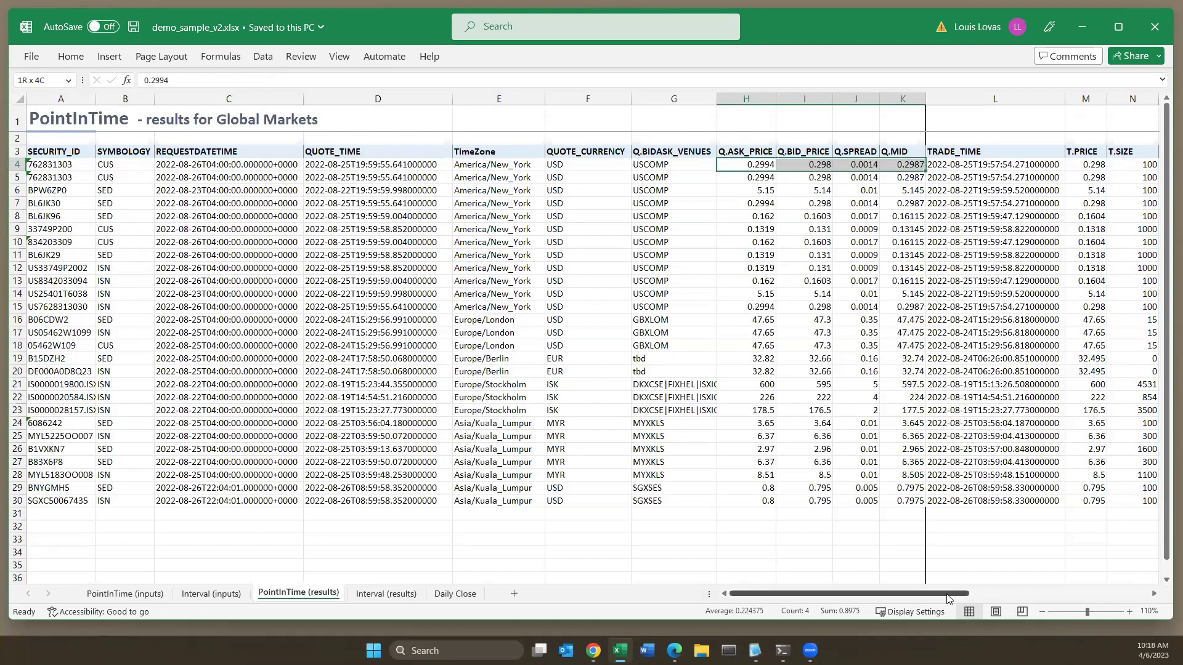
Step: Select the first result's trade fields from TRADE_TIME through PRIMARY_MIC
left_click_drag(946, 599, 1036, 598)
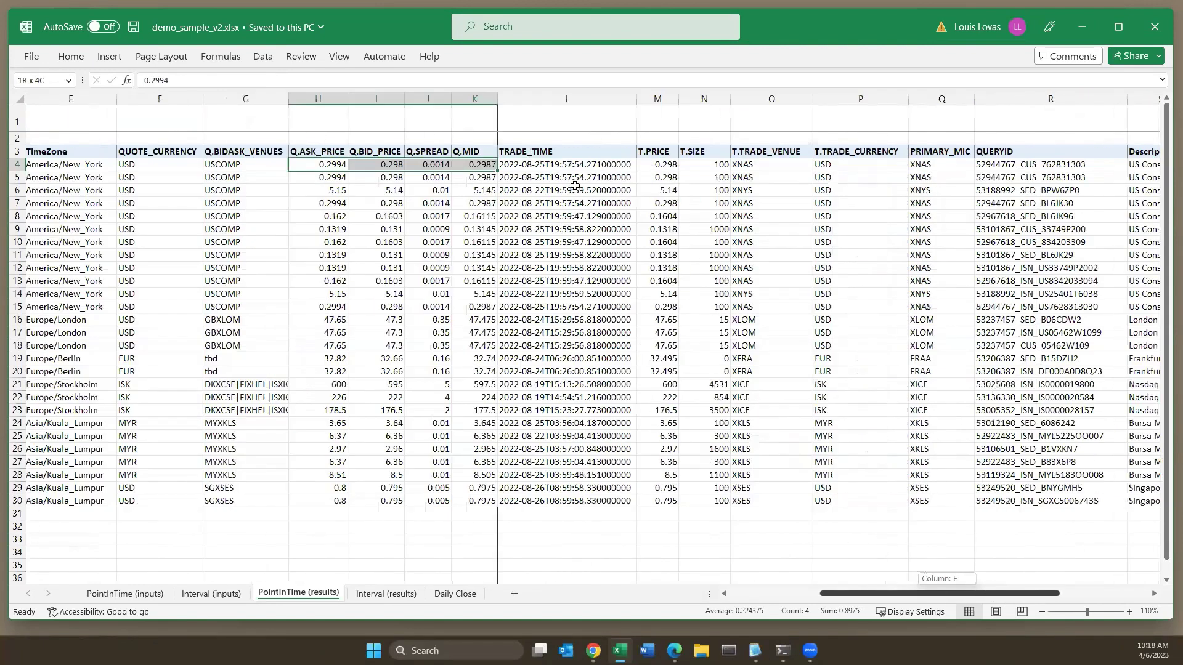
left_click(570, 164)
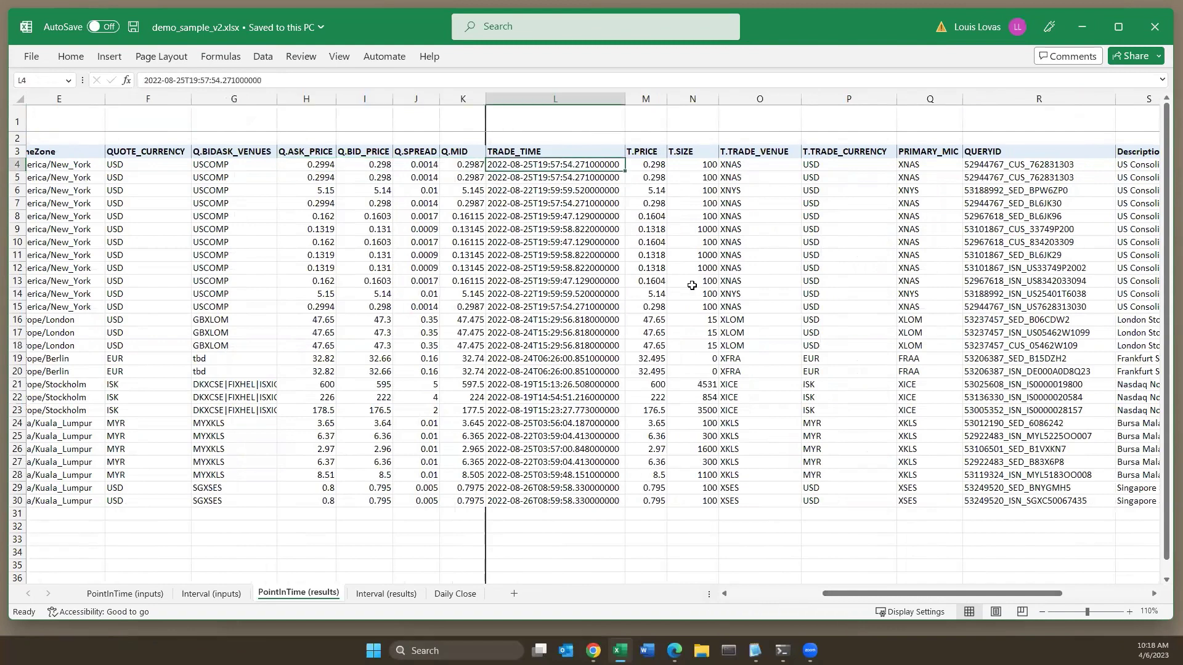
key("shift+Right")
key("shift+Right")
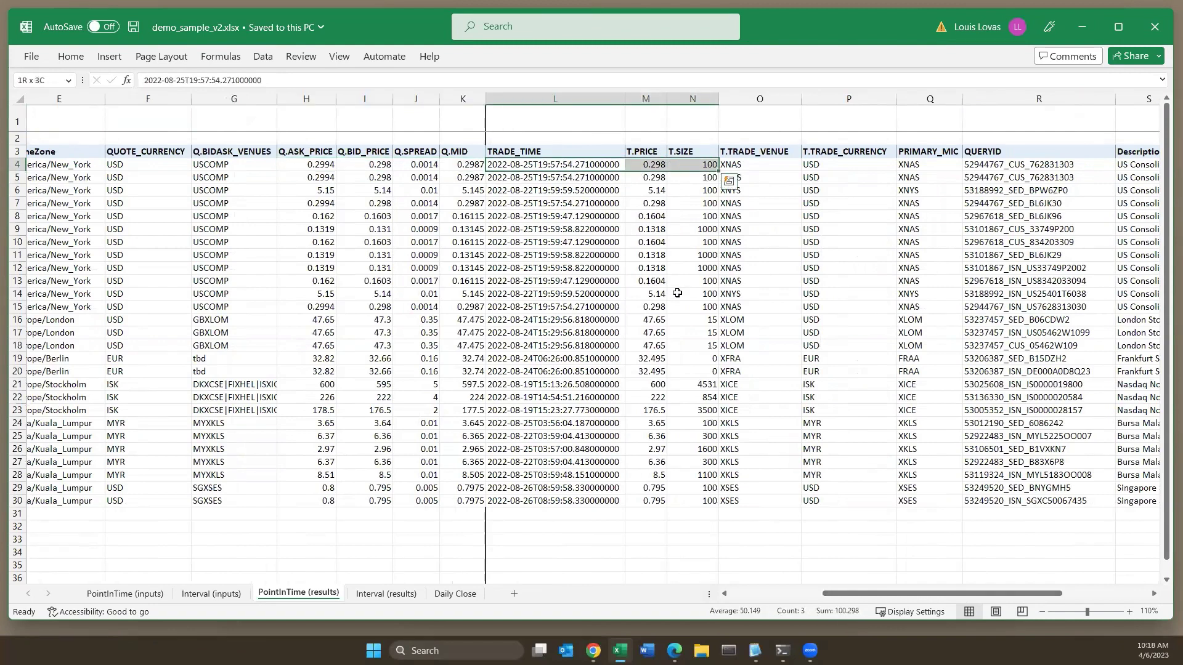
key("shift+Right")
key("shift+Right")
key("shift+Right")
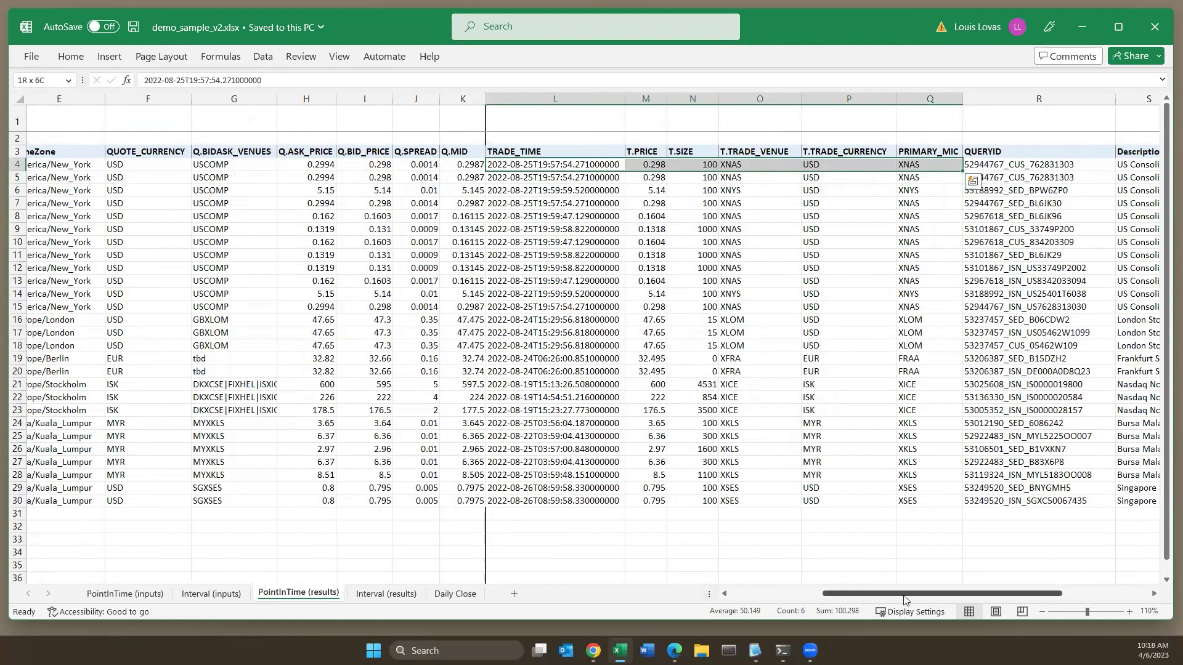
Step: Inspect the IS_MAPPED column and select its value for the first result
left_click_drag(910, 595, 967, 607)
scroll(799, 213, "right", 5)
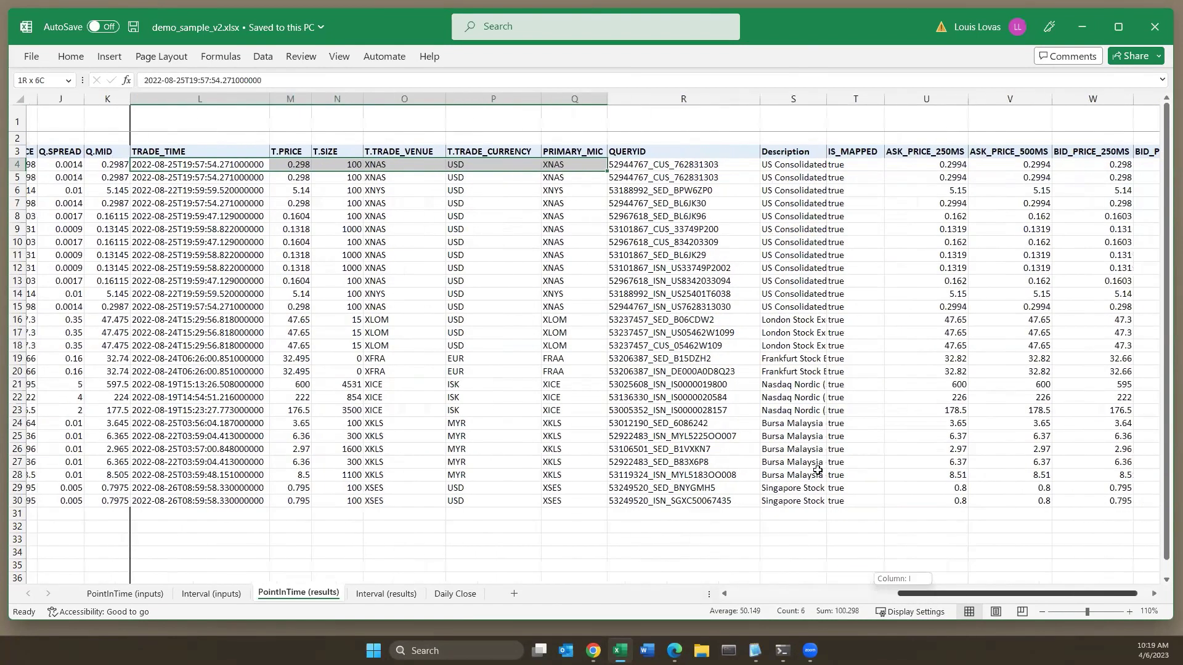
left_click(778, 177)
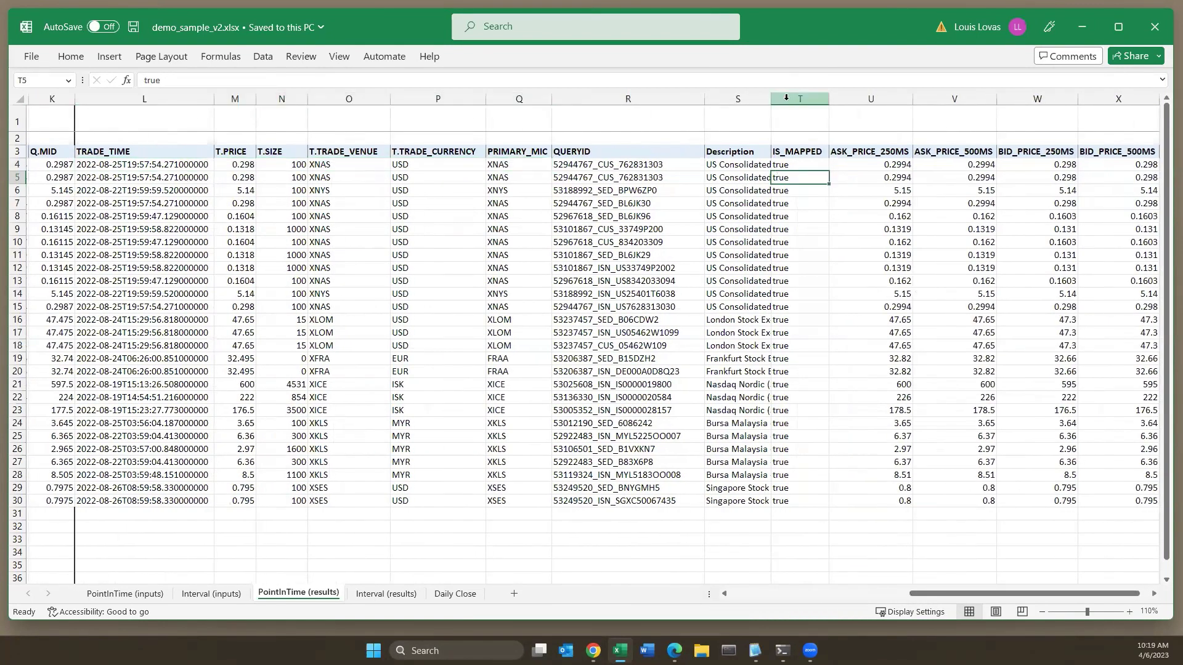
left_click(774, 95)
left_click(780, 178)
left_click(782, 164)
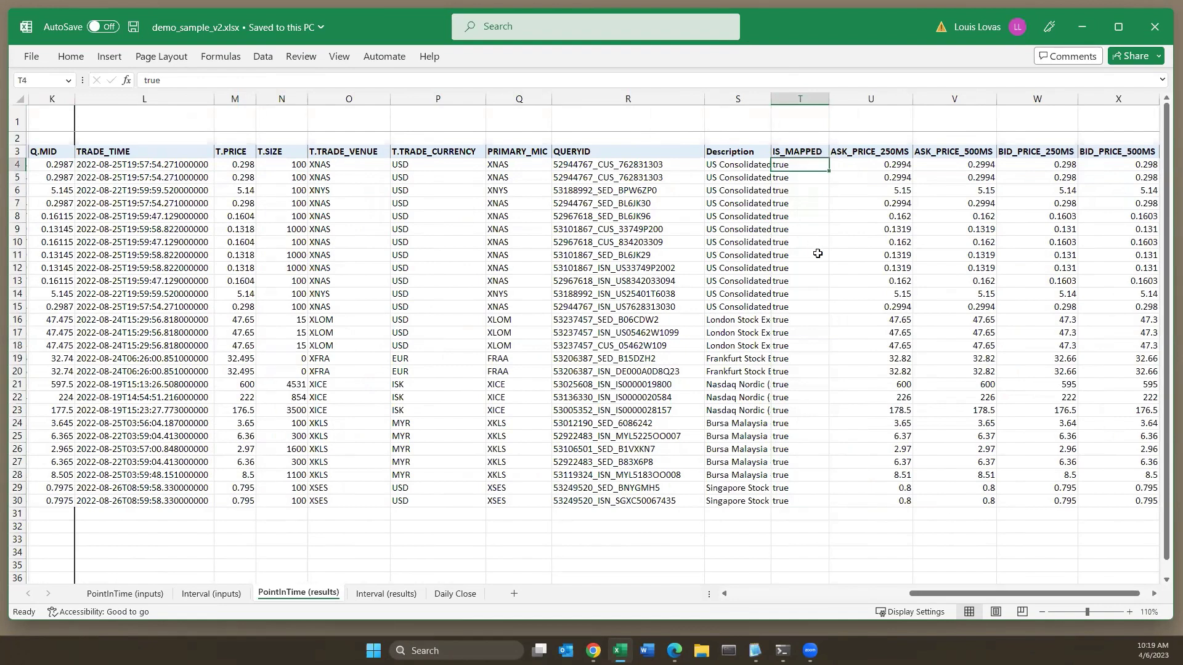
Step: Check the first result's SECURITY_ID, SYMBOLOGY and REQUESTDATETIME cells against its IS_MAPPED flag
key("Home")
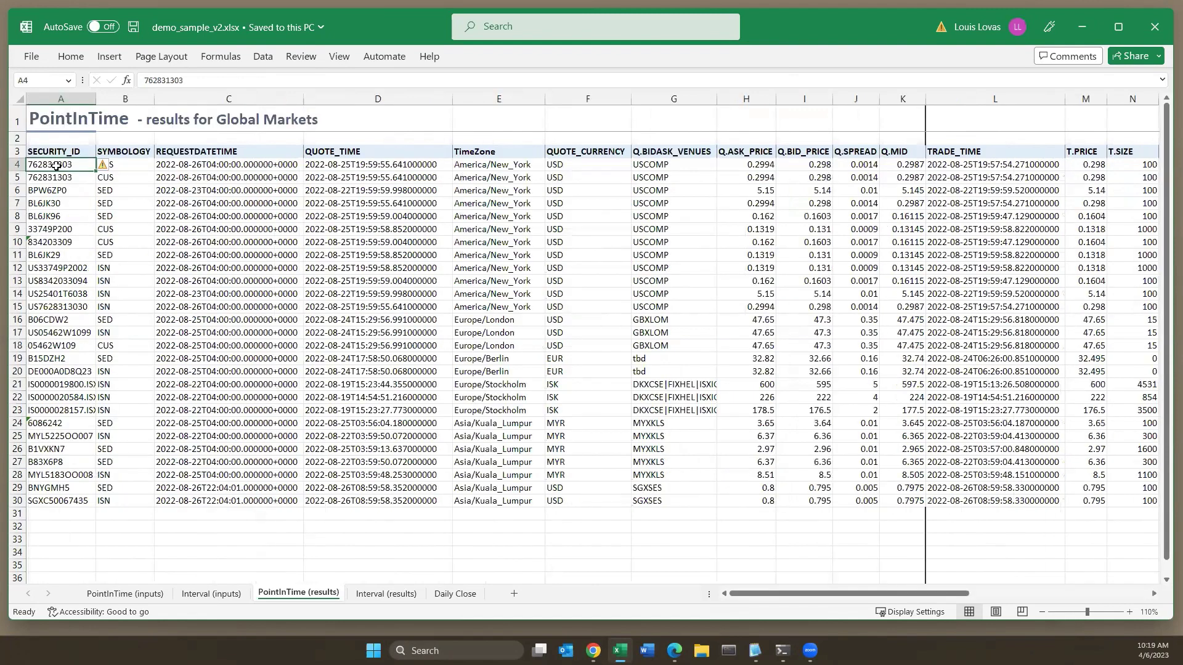
left_click(133, 167)
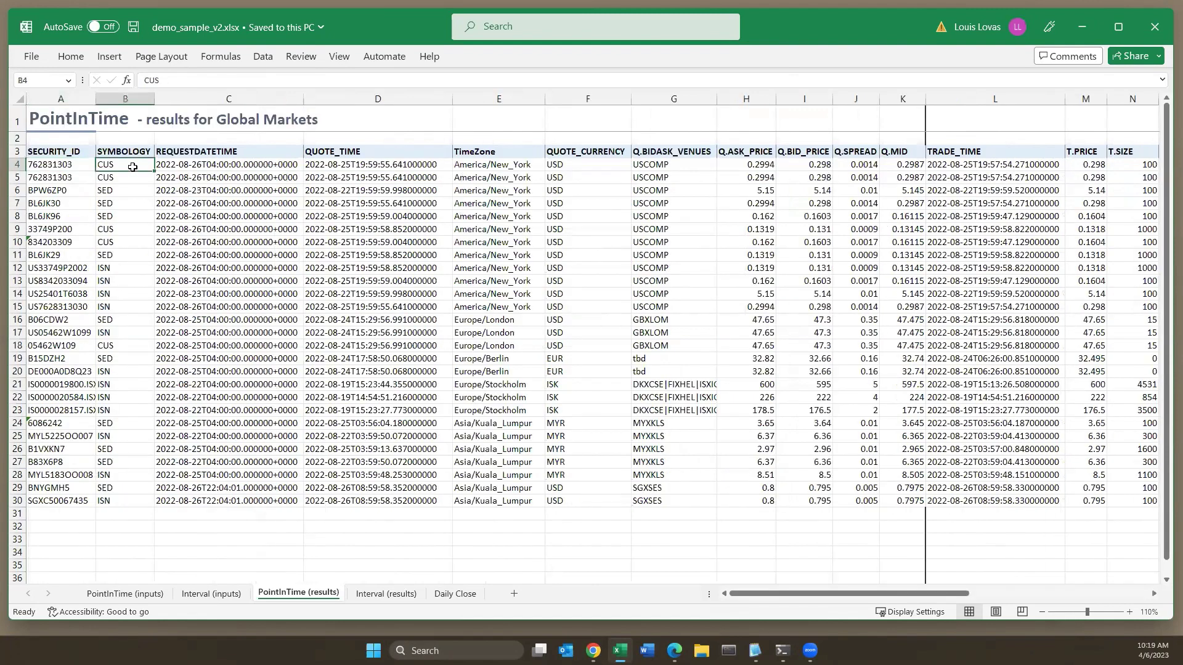
key("shift+Left")
left_click_drag(785, 593, 276, 166)
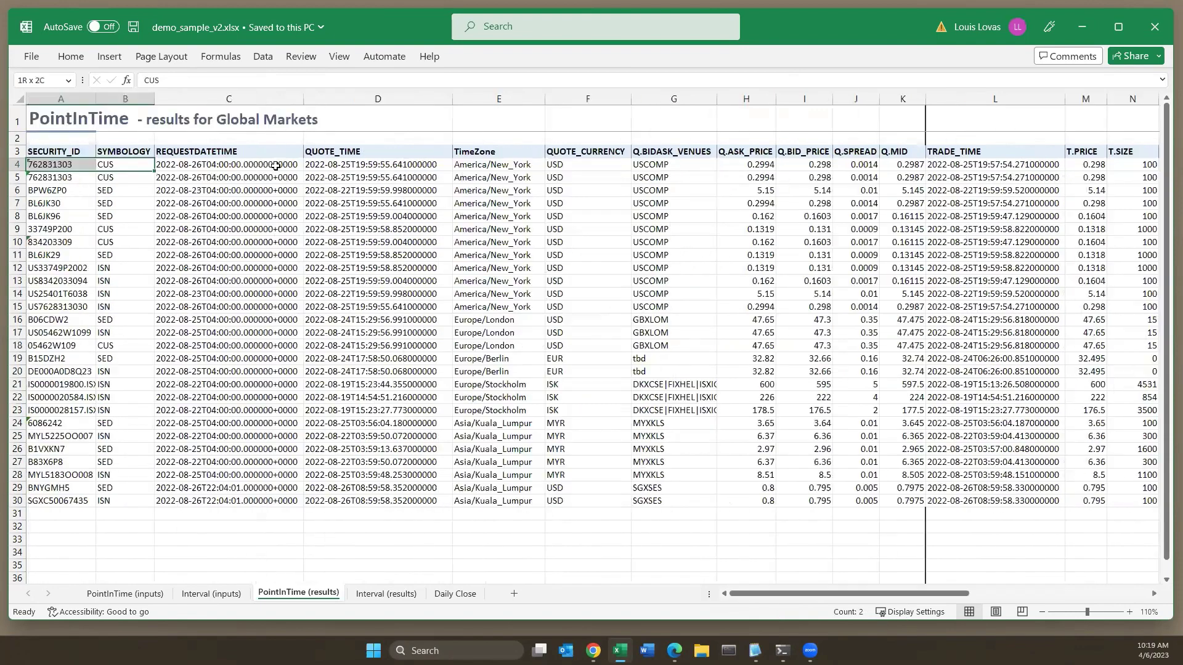
left_click(174, 164)
left_click_drag(868, 597, 946, 600)
left_click(843, 165)
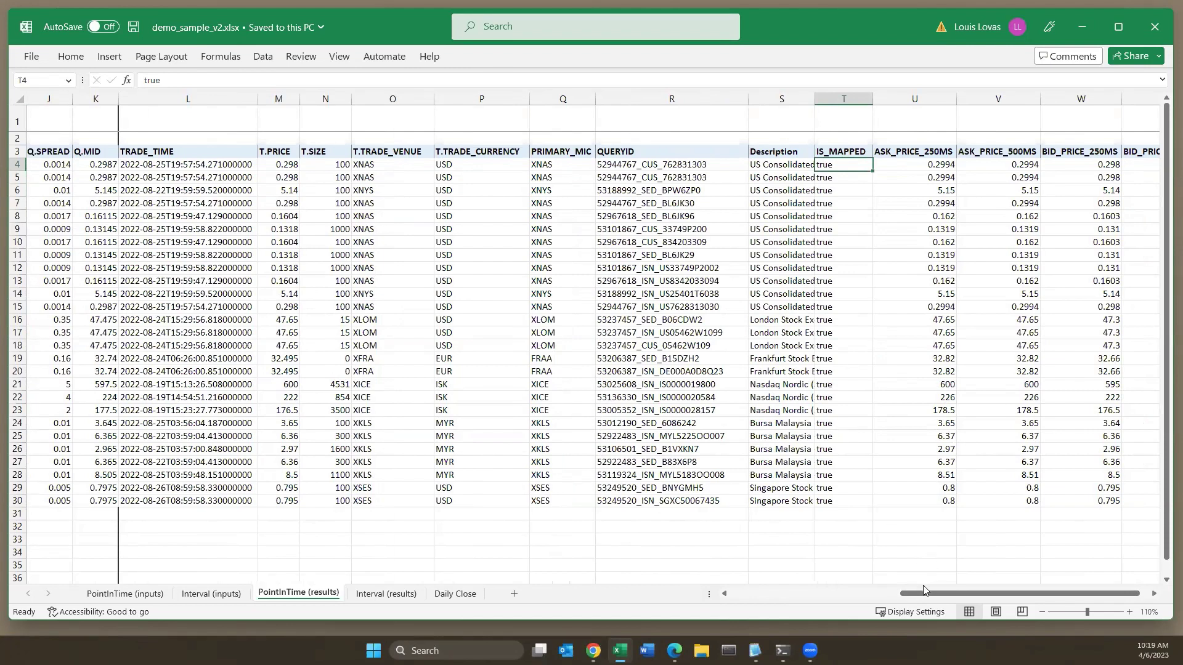
Step: Select the first result's 250 ms and 500 ms quote values from ASK_PRICE_250MS through BID_PRICE_500MS
left_click_drag(922, 593, 973, 599)
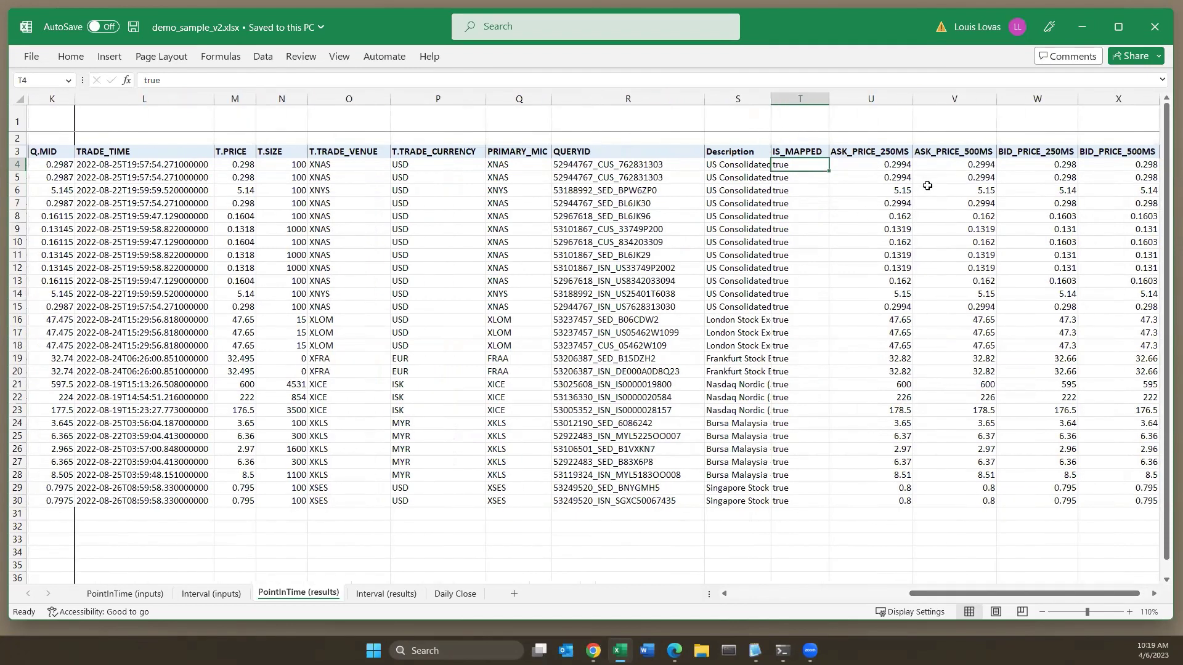
left_click(890, 164)
key("shift+Right")
key("shift+Right")
key("shift+Right")
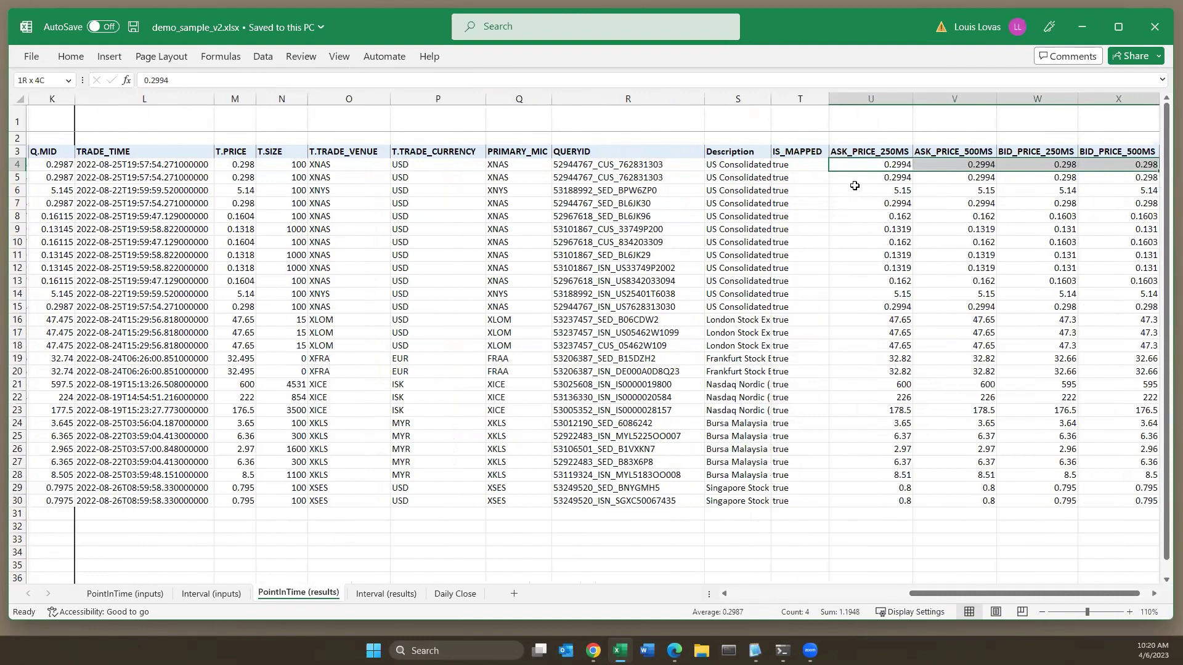
Step: Check the first result's ASK_PRICE_250MS, ASK_PRICE_500MS and BID_PRICE_250MS cells individually, plus the second result's ASK_PRICE_250MS
left_click(879, 165)
left_click(941, 163)
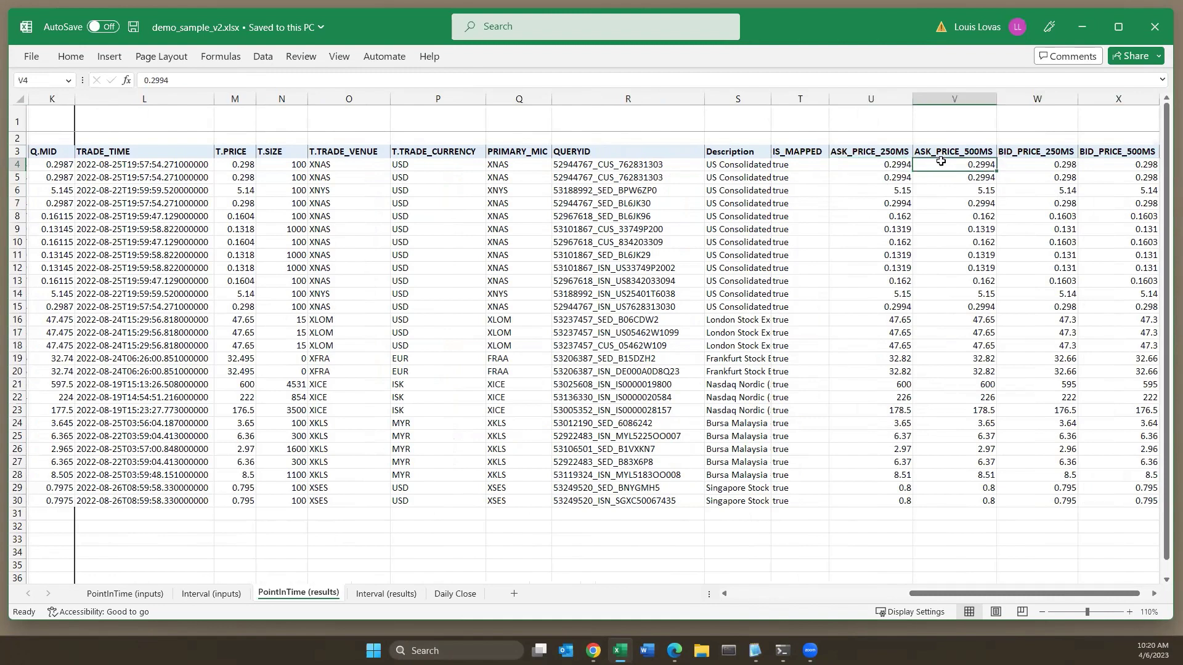
left_click(1032, 161)
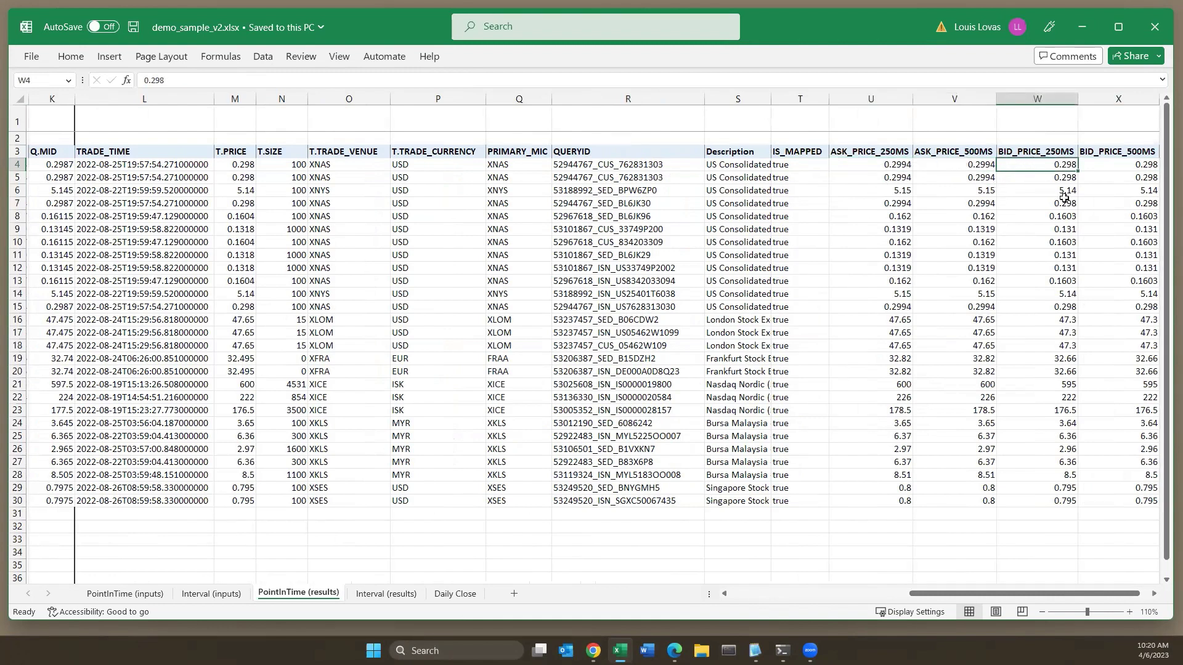
left_click(889, 177)
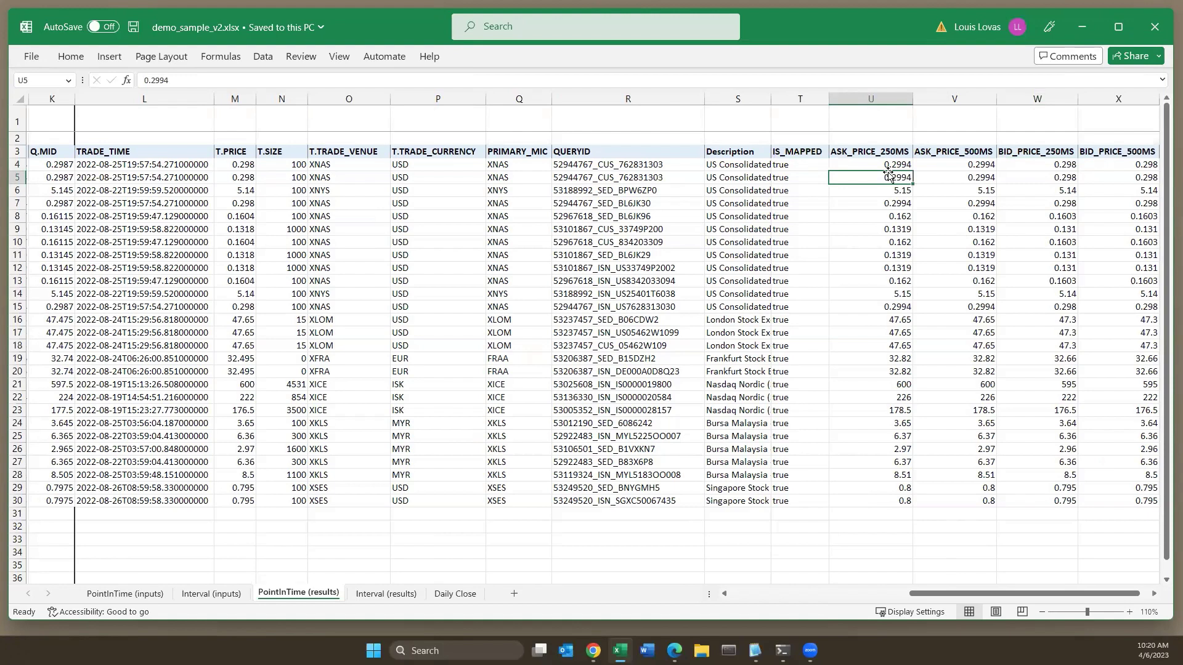
Step: Return to the first column of the PointInTime results and open the PointInTime (inputs) sheet
left_click_drag(937, 593, 723, 588)
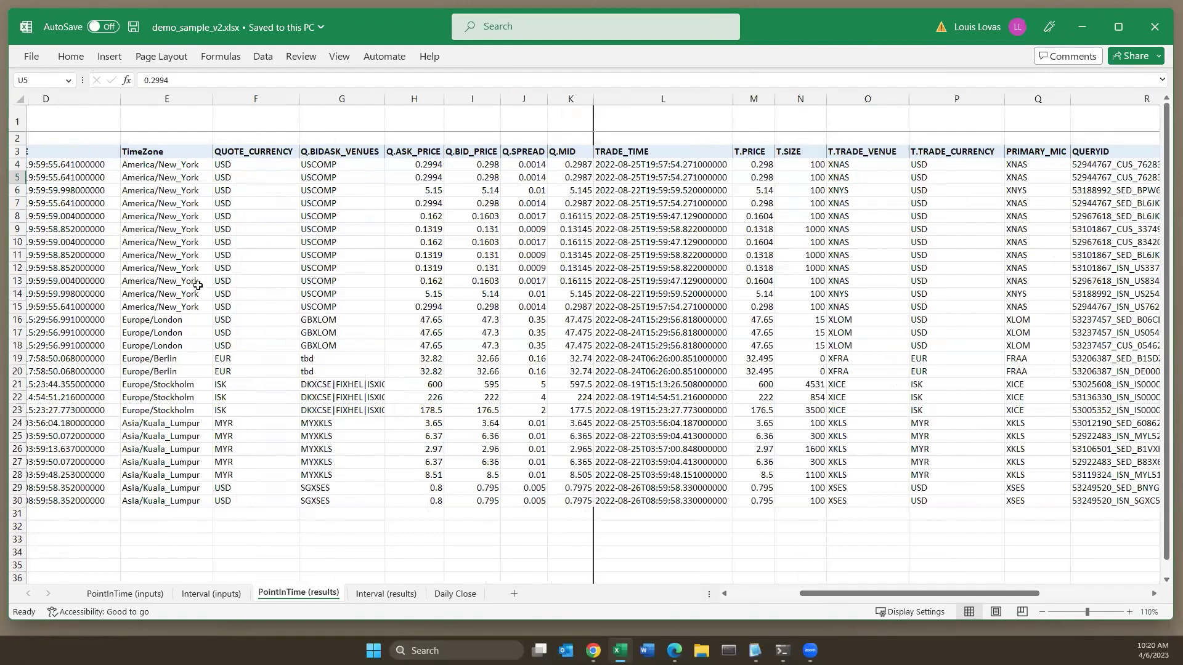
key("Home")
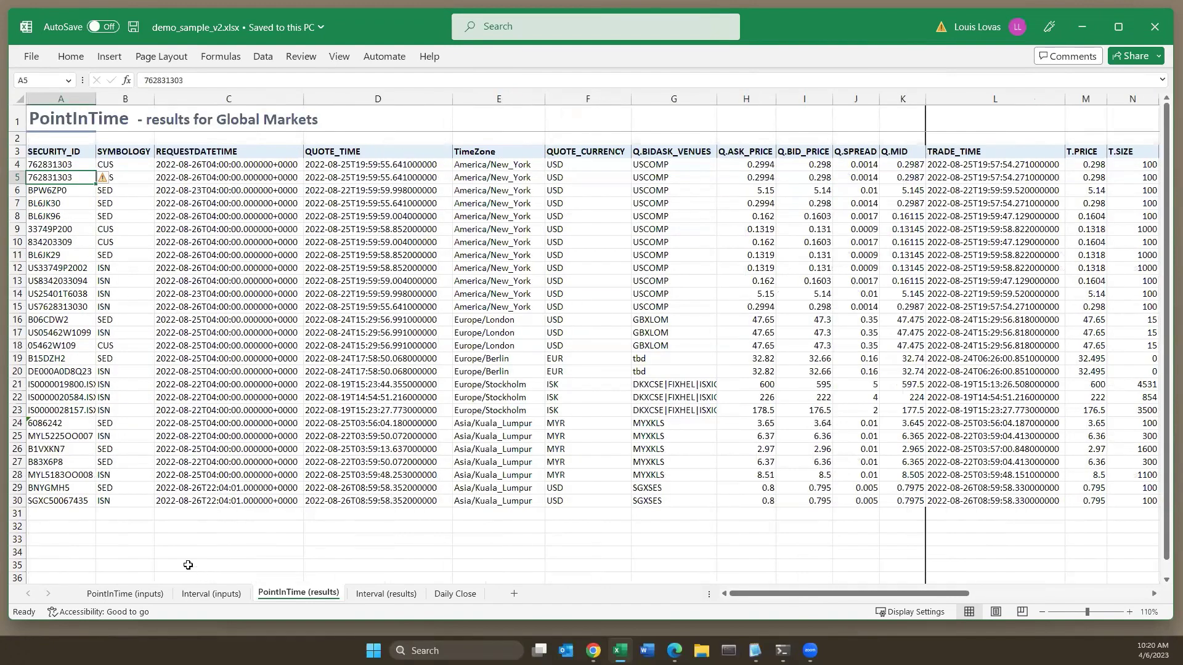
left_click(130, 594)
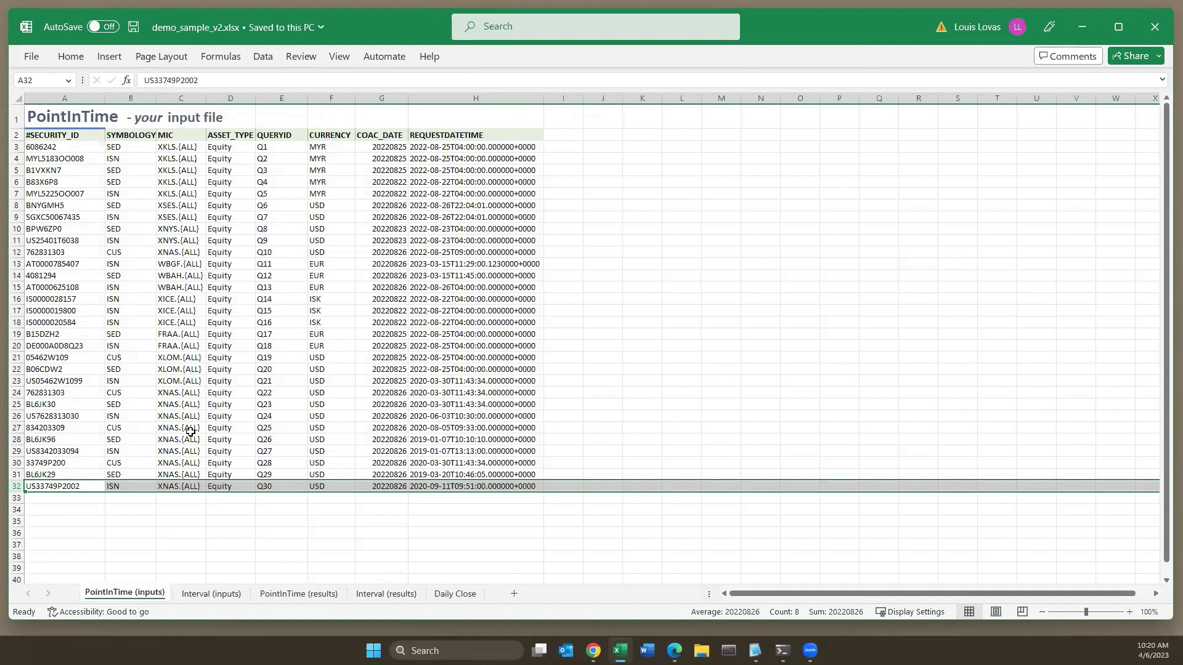
Step: On the Interval (inputs) sheet, select the first query's ARRIVAL_DATETIME and COMPLETION_DATETIME values
left_click(211, 593)
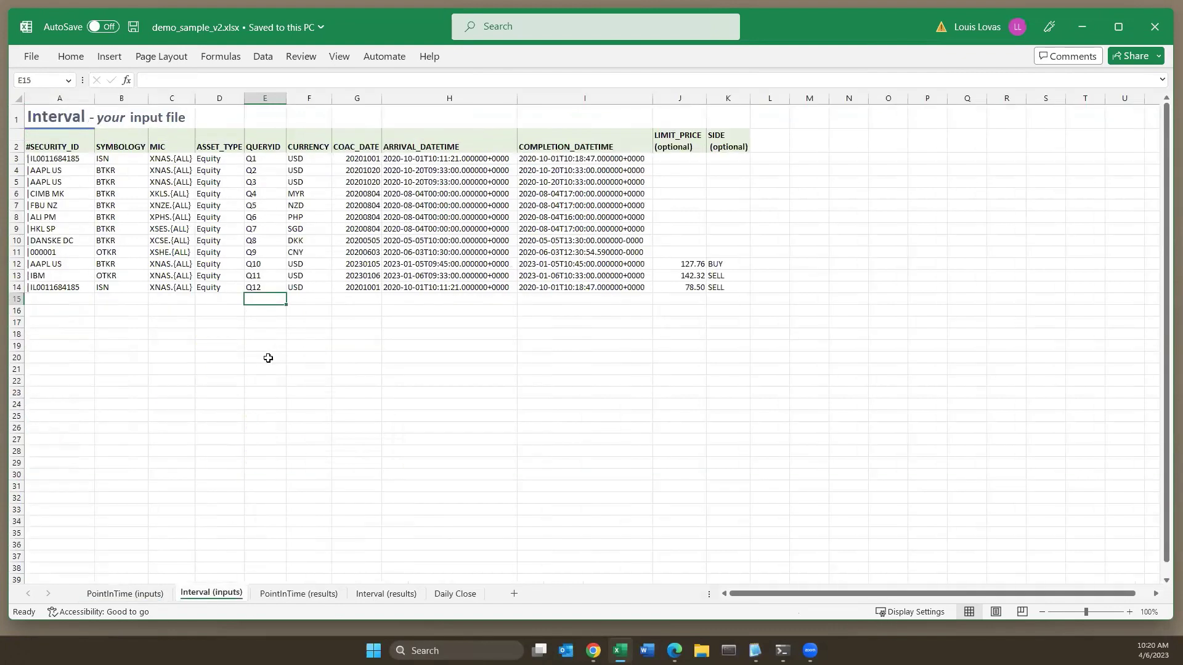
key("Home")
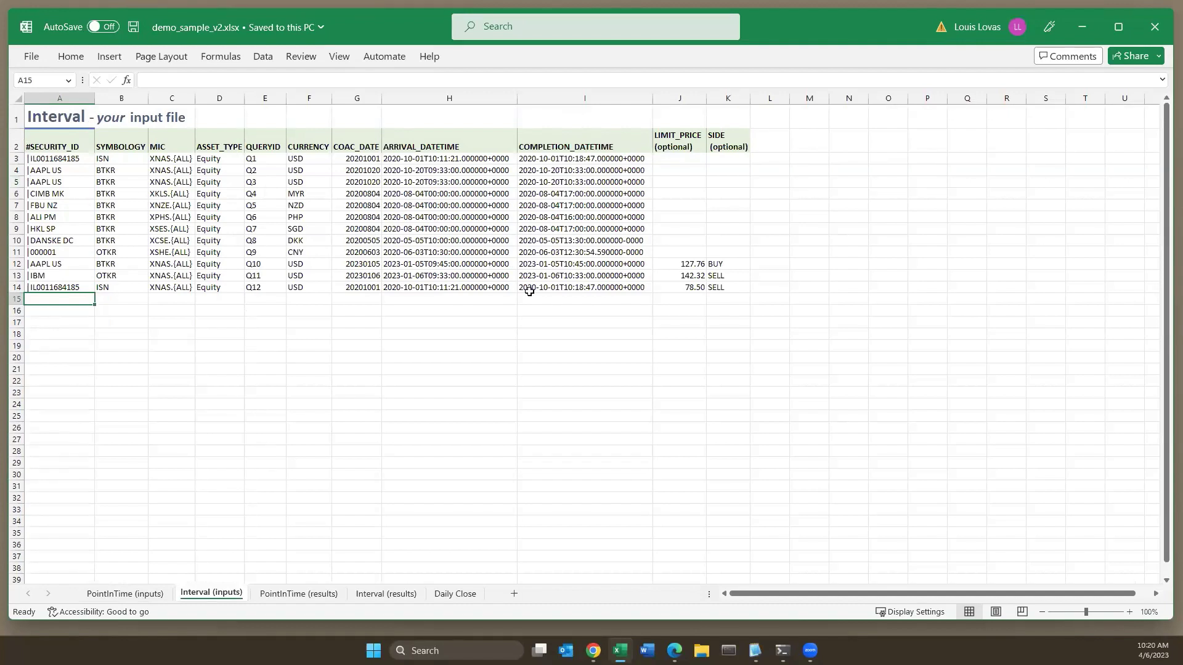
left_click_drag(413, 157, 566, 159)
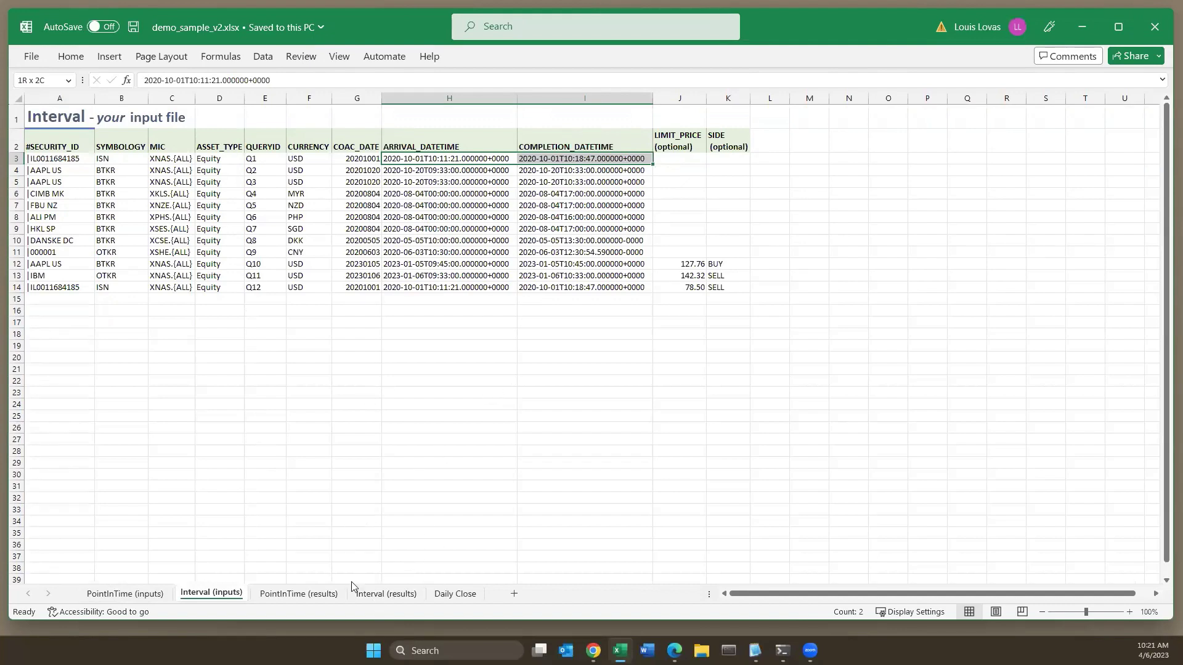
Step: On the Interval (results) sheet, check the first result's INTERVAL_VWAP and select its values from INTERVAL_HIGH through INTERVAL_CLOSE
left_click(369, 593)
left_click(597, 166)
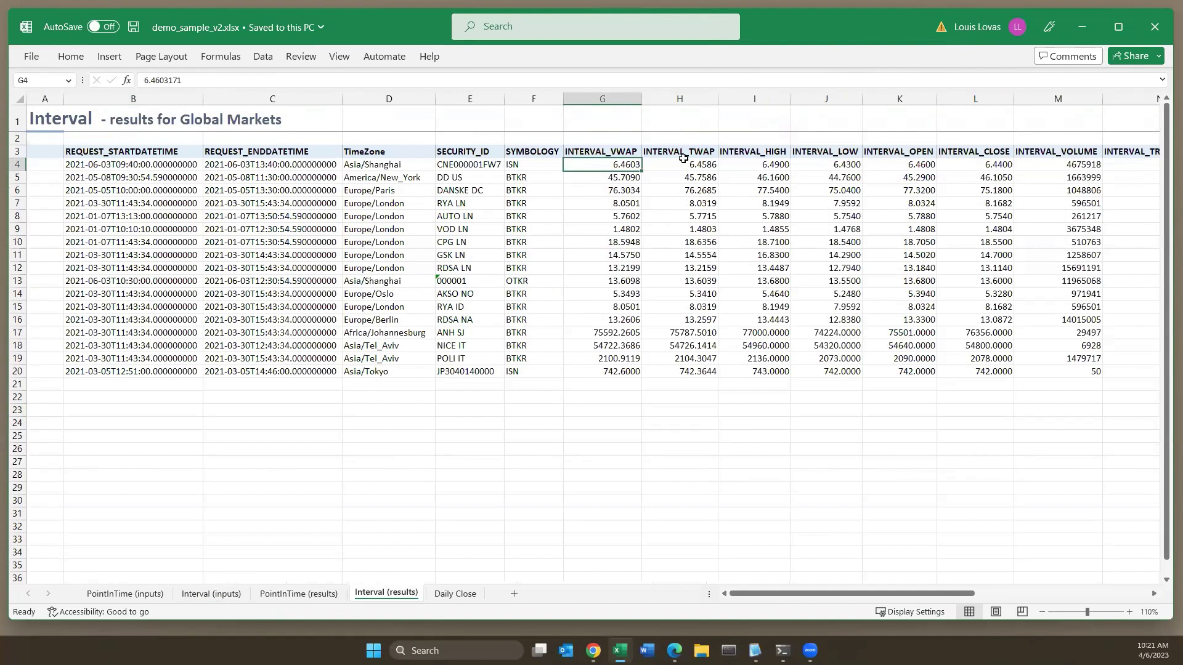
left_click(775, 168)
left_click_drag(778, 172, 980, 165)
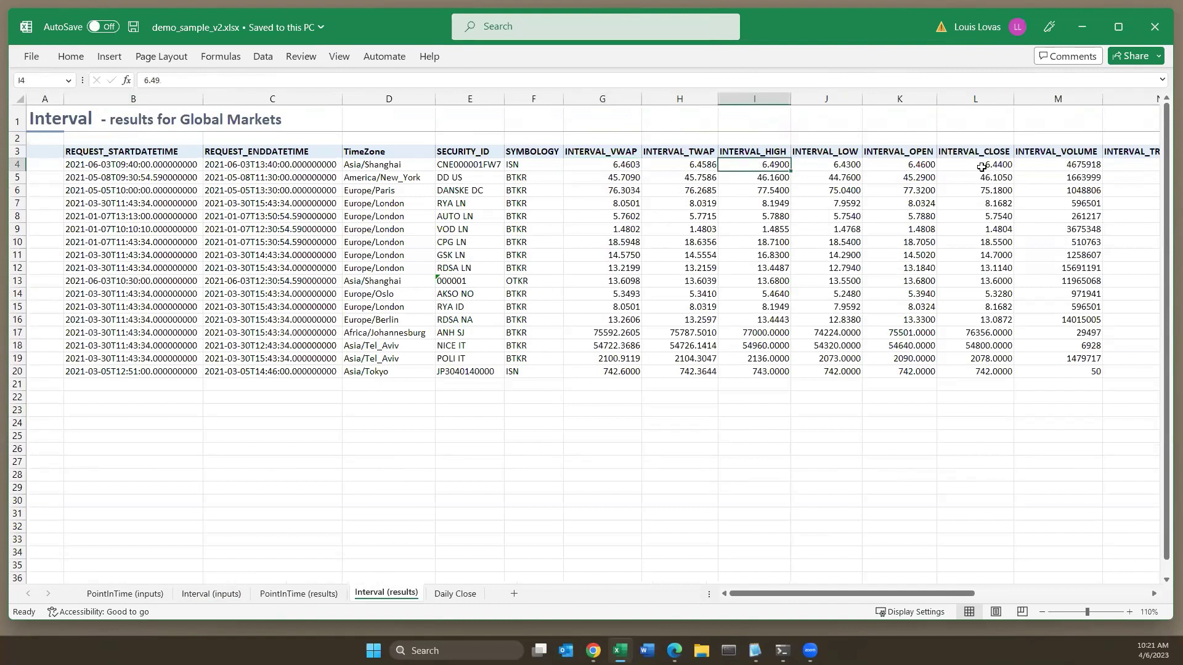
Step: Inspect the first interval result's INTERVAL_VOLUME and INTERVAL_TRADE_COUNT together, followed by its VOLATILITY and AVG_SPREAD
scroll(887, 579, "right", 6)
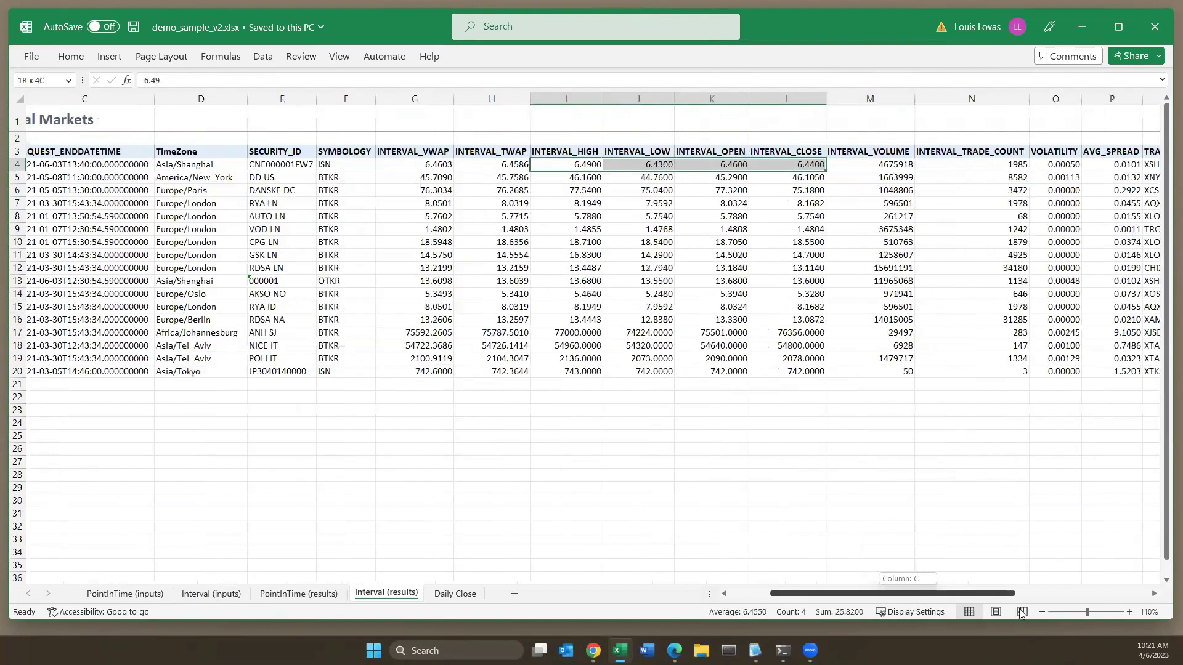
left_click(575, 163)
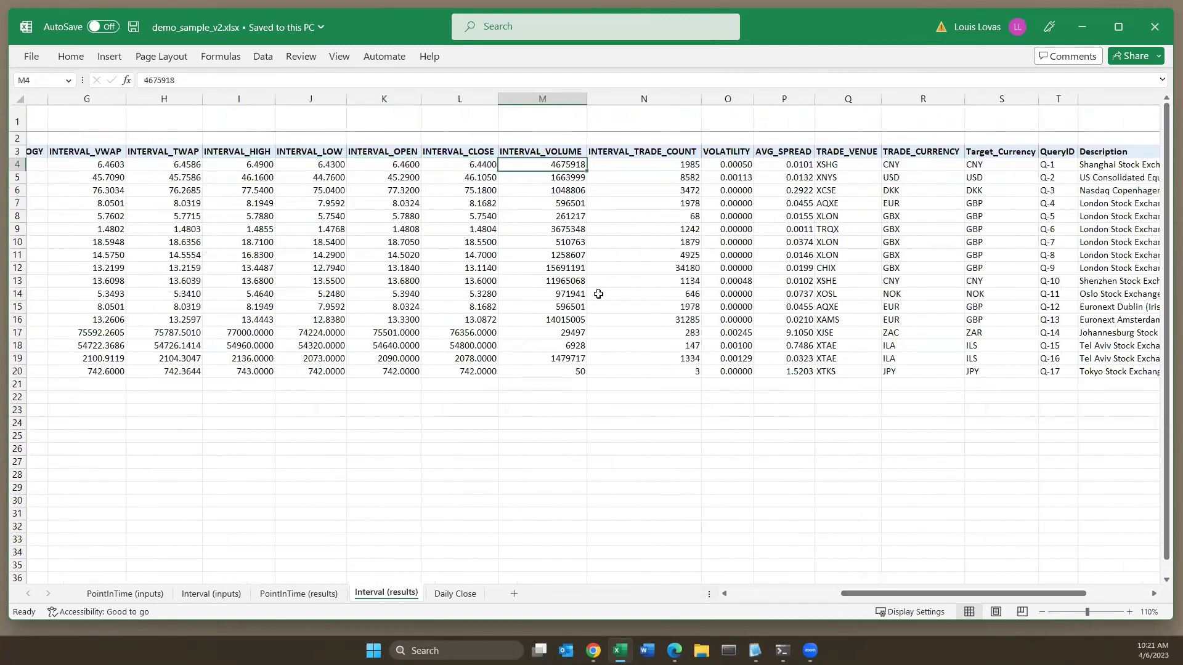
key("shift+Right")
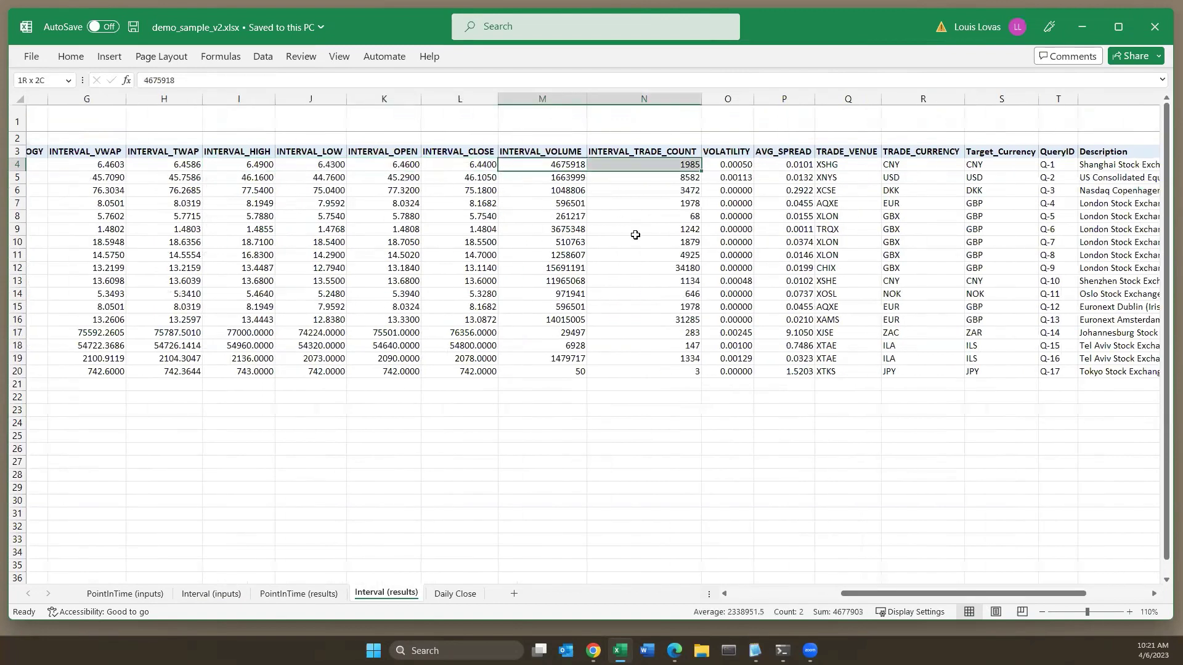
left_click(723, 165)
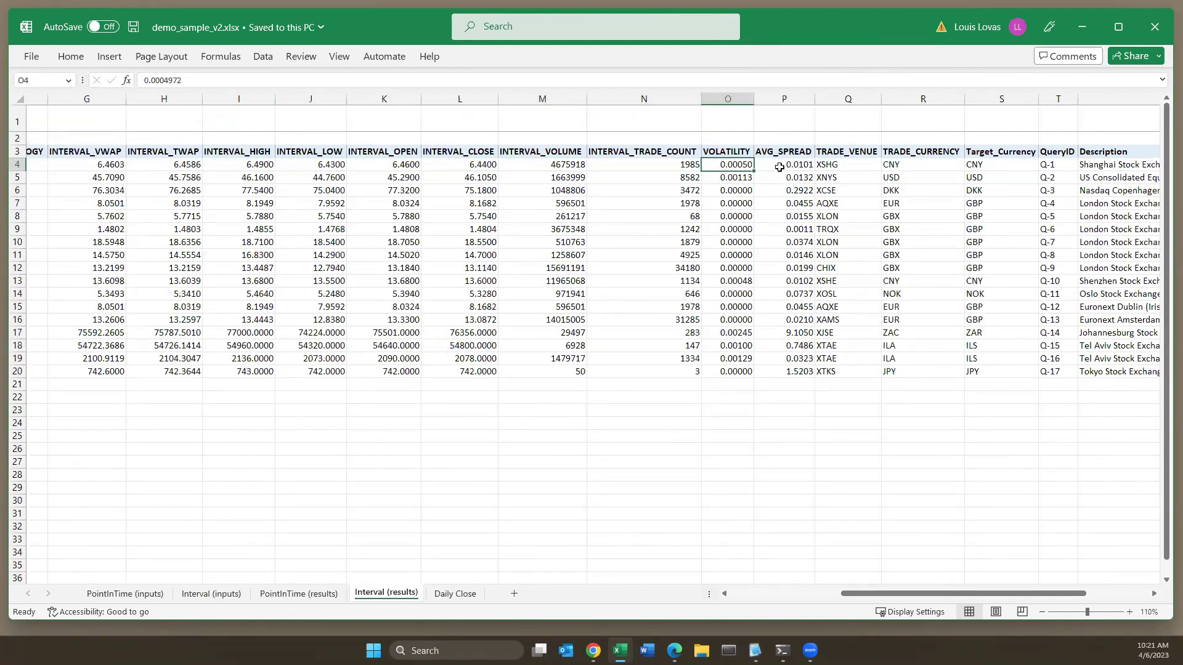
key("Right")
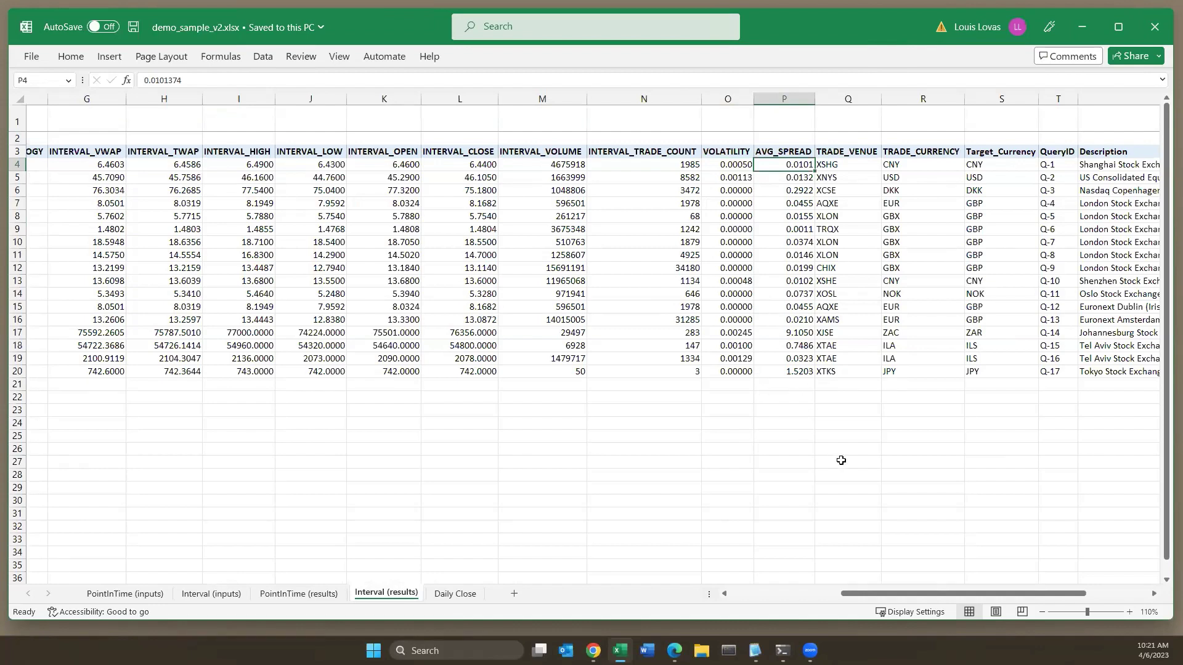
Step: Go back to the Interval (inputs) sheet and select query Q1's arrival and completion date-times
left_click_drag(903, 593, 563, 577)
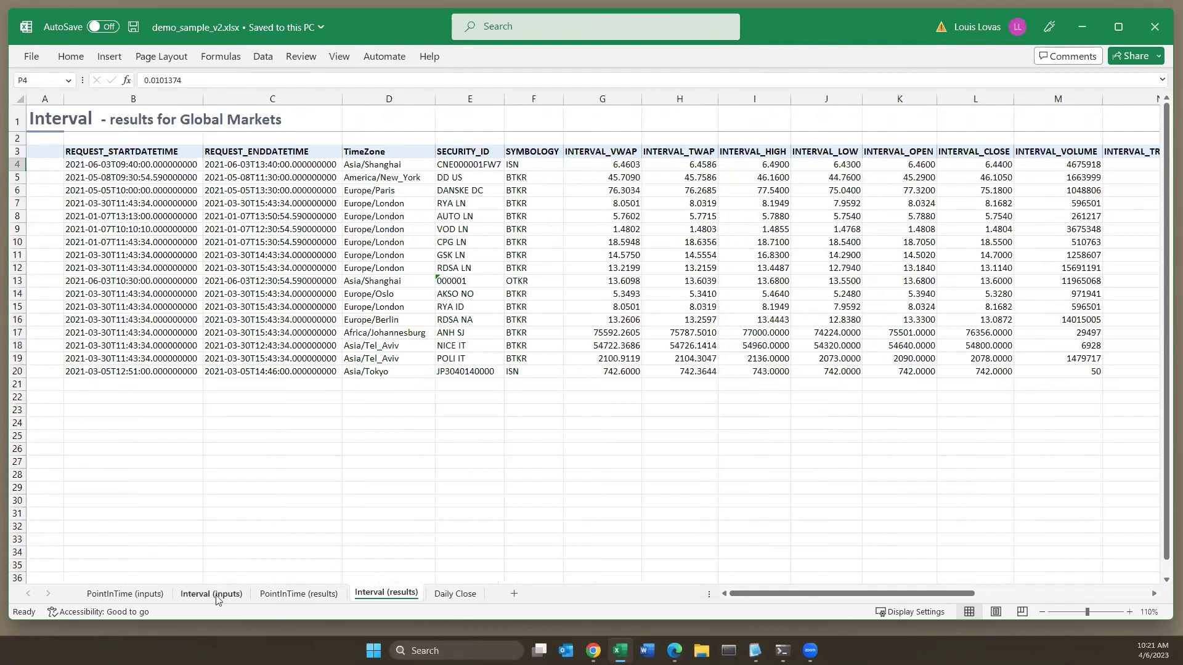
key("ctrl+Page_Up")
key("ctrl+Page_Up")
left_click(411, 171)
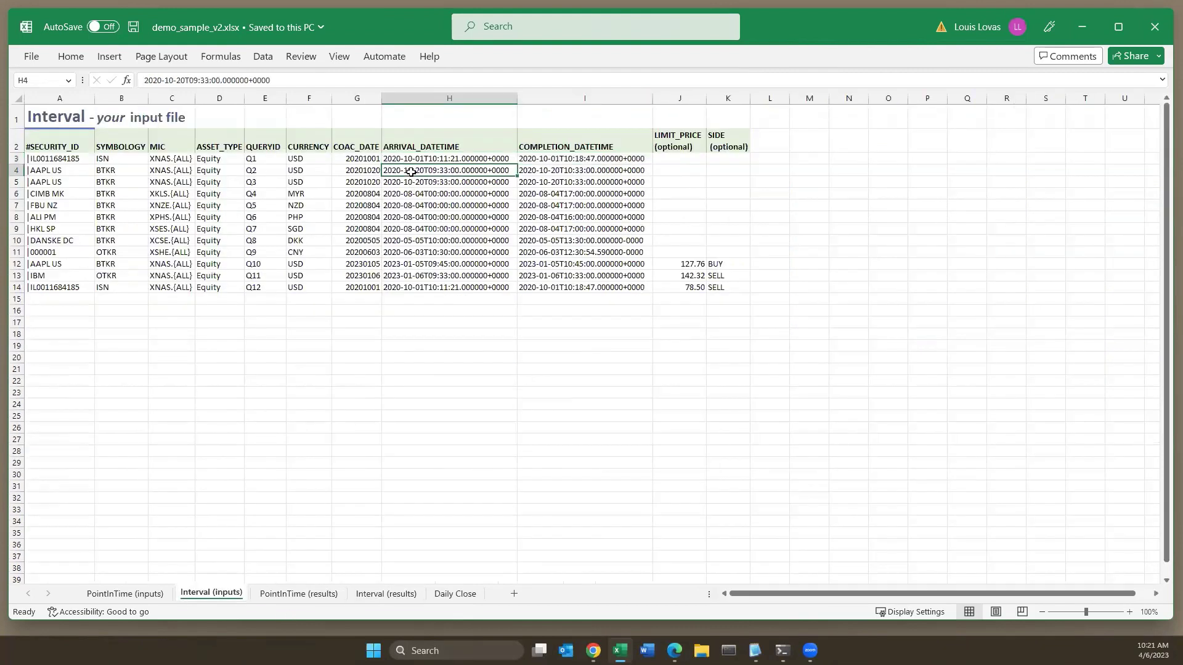
left_click(410, 159)
key("shift+Right")
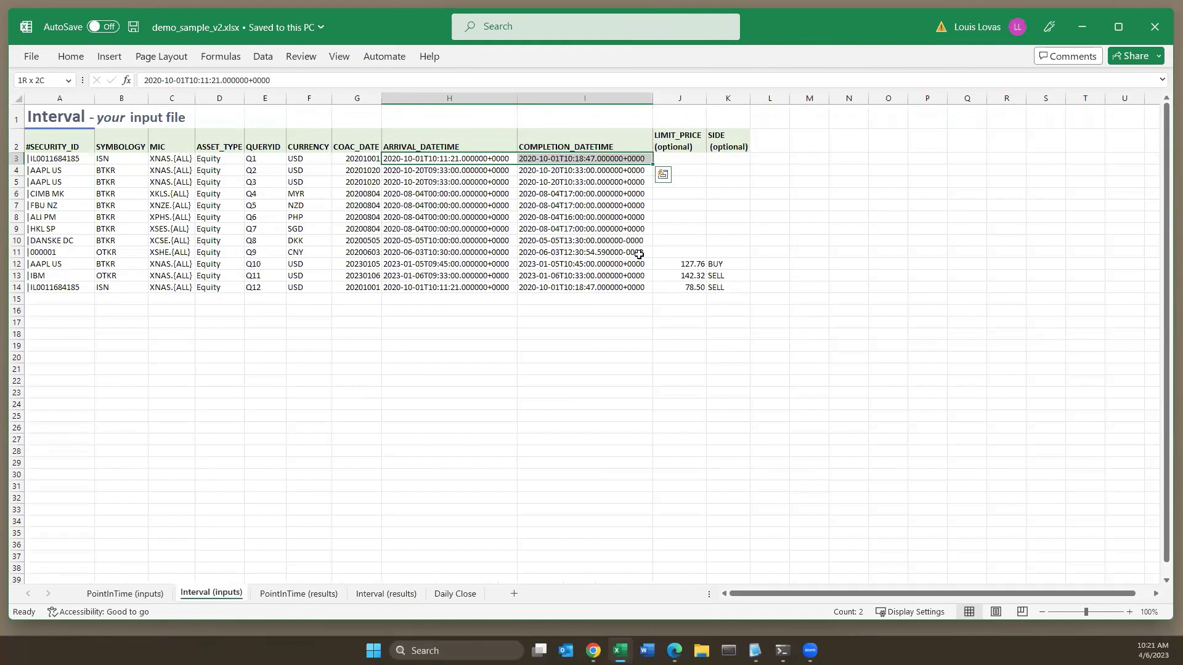
Step: Inspect the LIMIT_PRICE column and select the optional LIMIT_PRICE and SIDE headers
left_click(677, 98)
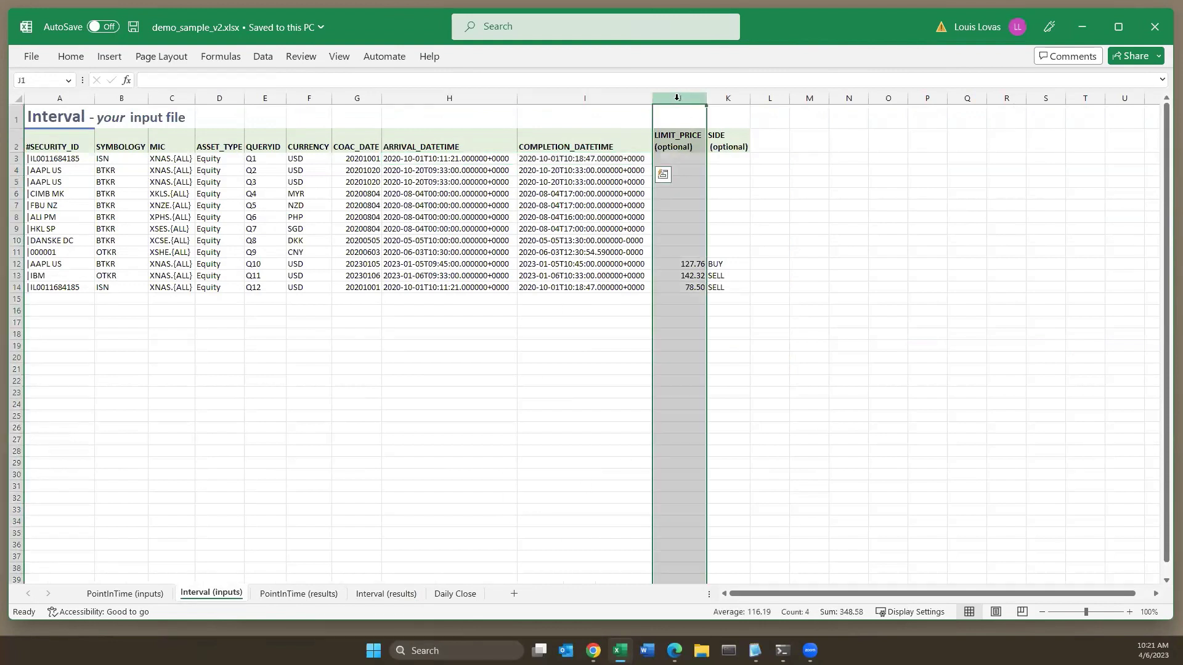
left_click(683, 241)
left_click(670, 144)
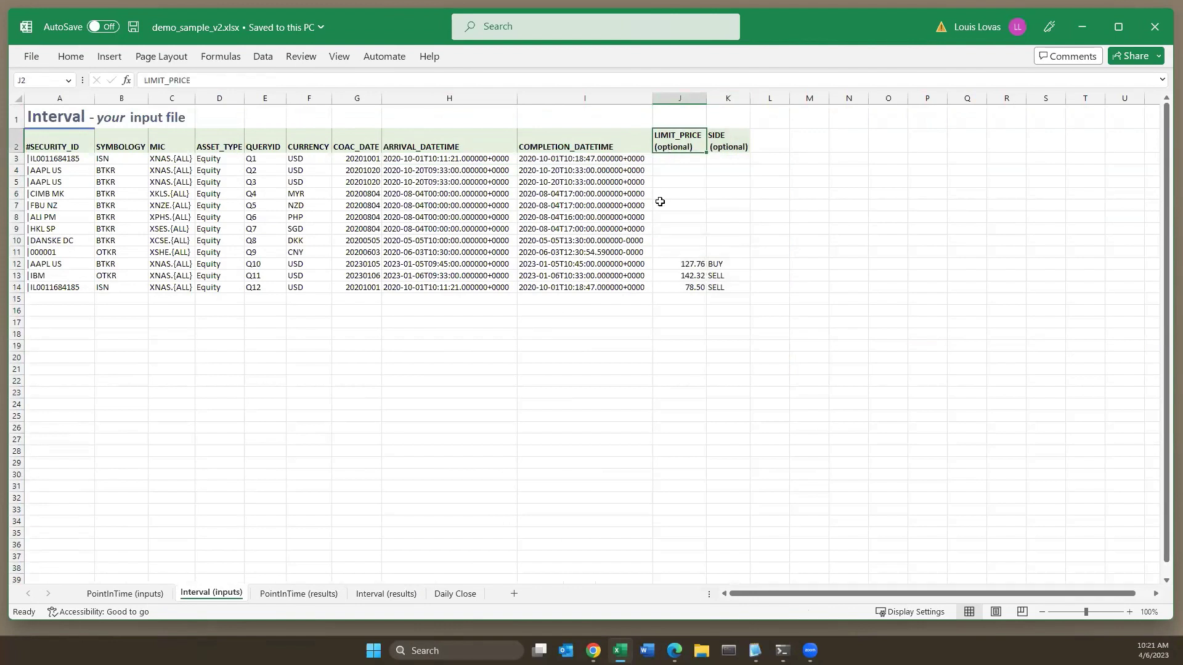
key("shift+Right")
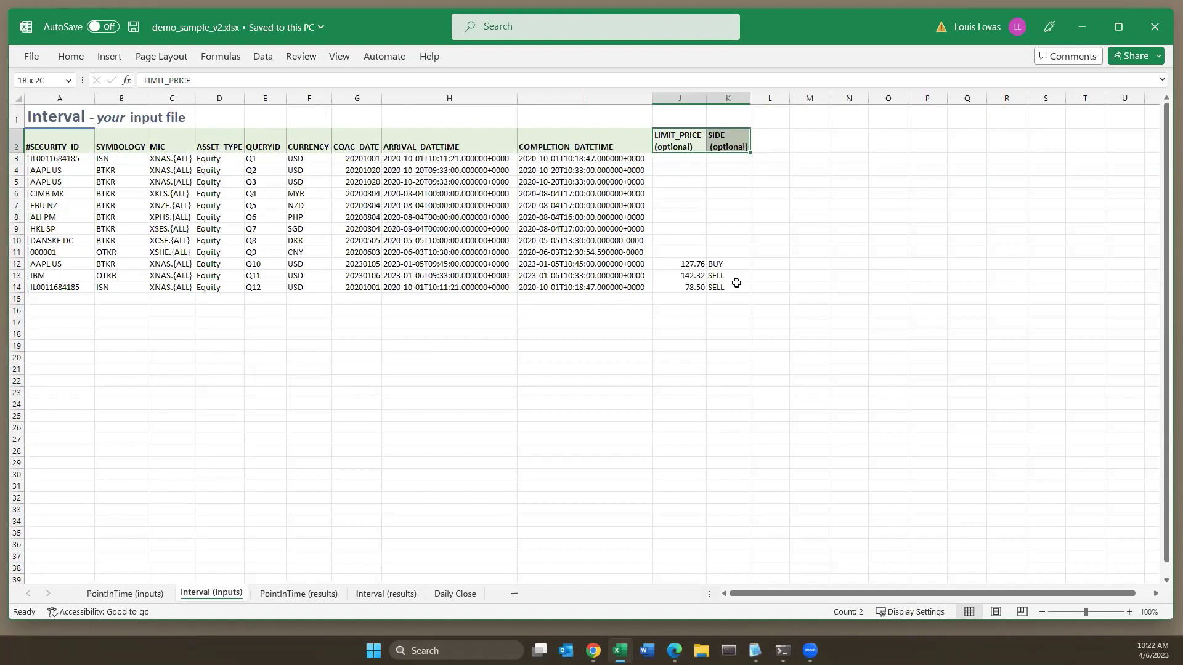
Step: Select the LIMIT_PRICE and SIDE values of the AAPL US query Q10, and return to the start of its row
key("alt+Tab")
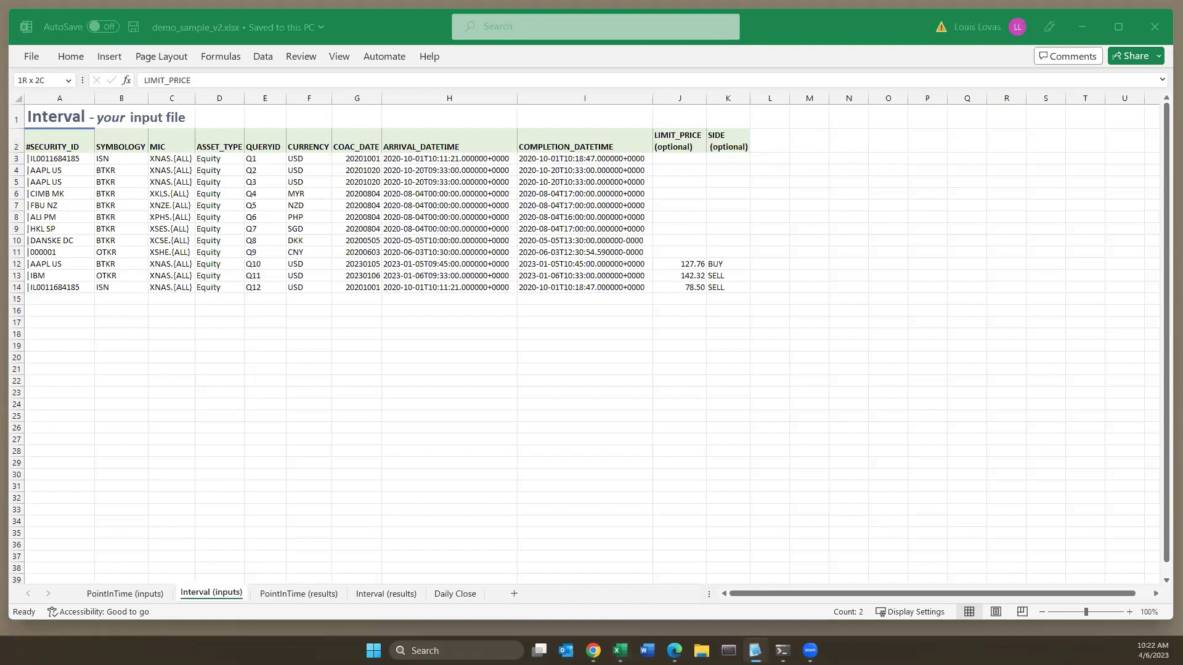
left_click(682, 262)
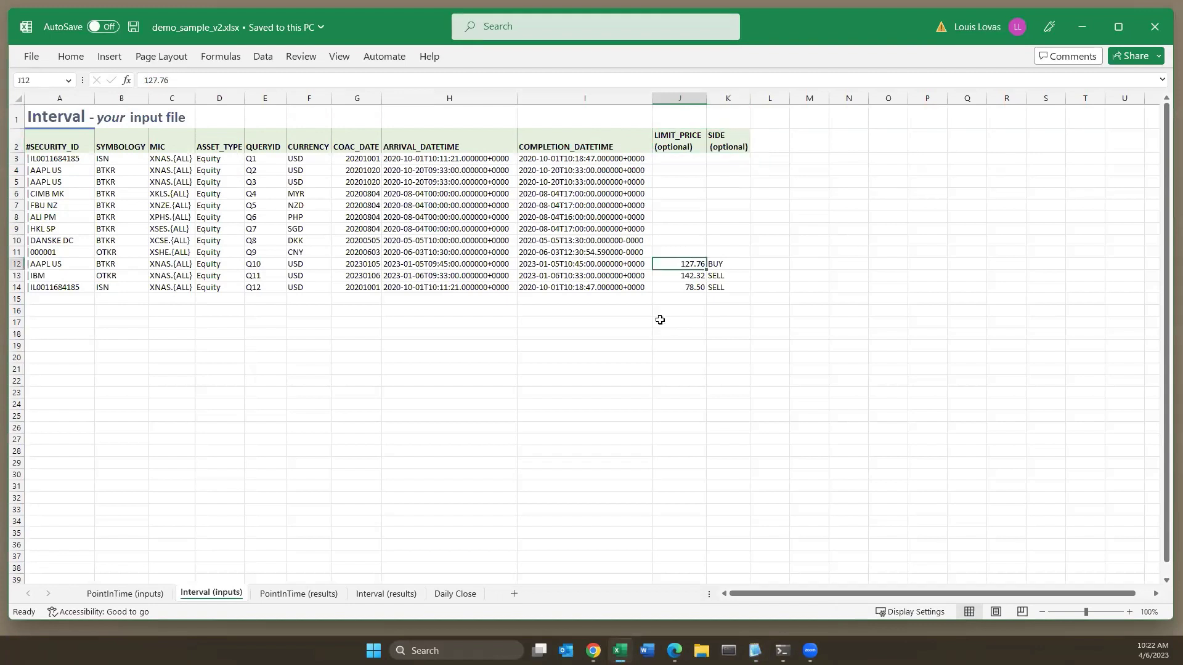
key("shift+Right")
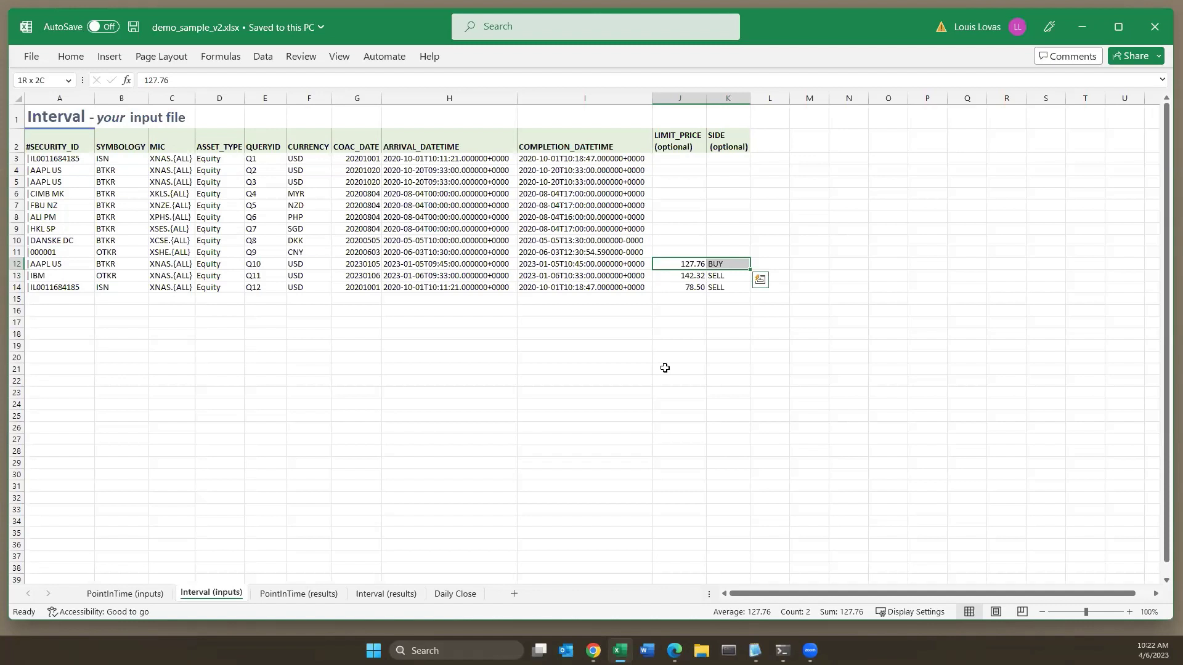
key("Home")
Step: Compare the limit price and side cells of queries Q10 to Q12, ending on the IBM query's SECURITY_ID
left_click(689, 274)
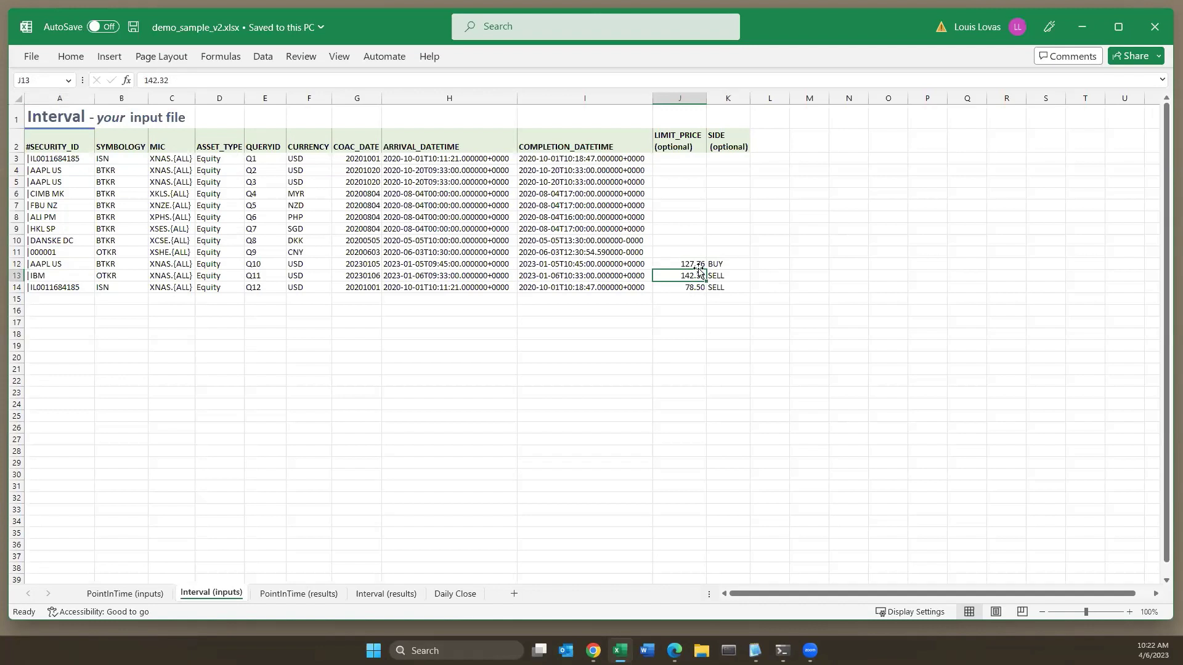
left_click(702, 264)
left_click(713, 289)
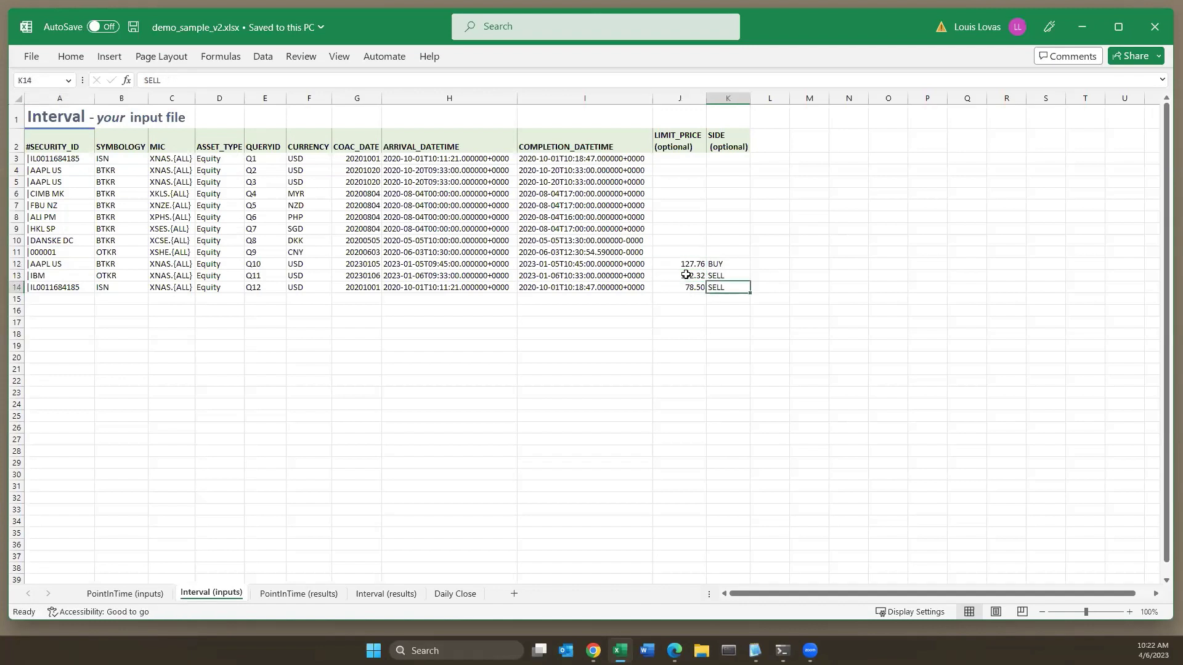
left_click(683, 276)
key("Home")
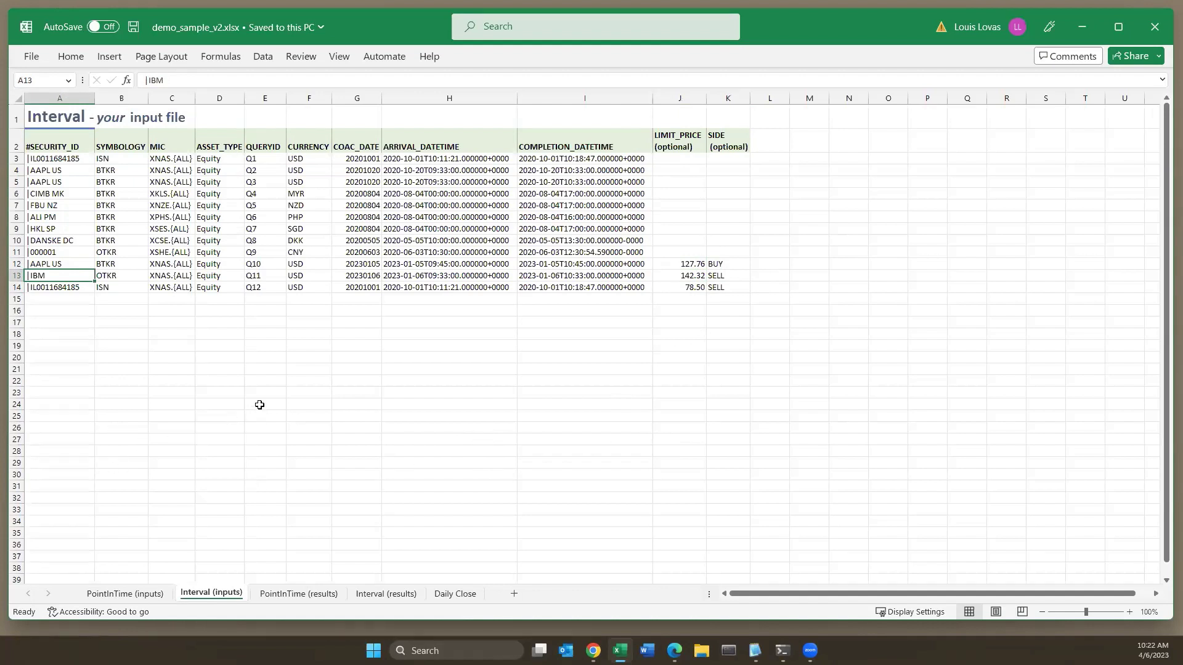
Step: Open the Interval (results) sheet and select the first result's TimeZone value
left_click(379, 594)
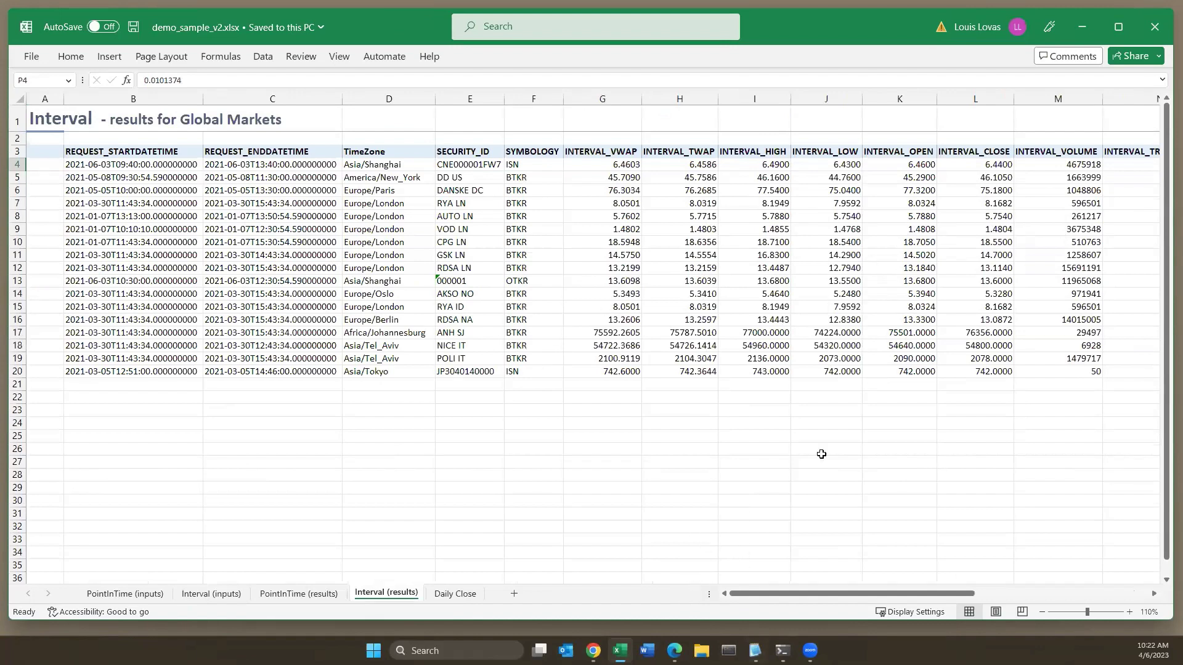
left_click_drag(822, 594, 406, 414)
left_click(370, 168)
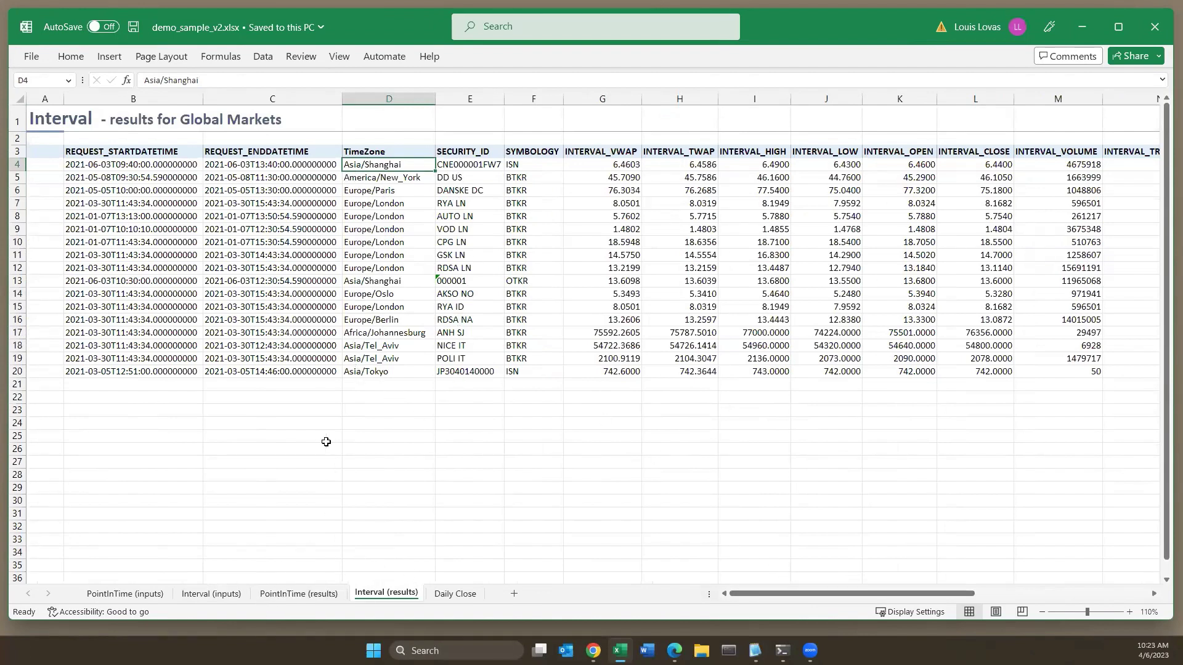
Step: On the PointInTime (inputs) sheet, walk down the CURRENCY column from query Q1 to the ISK entry of query Q14
left_click(125, 593)
left_click(264, 357)
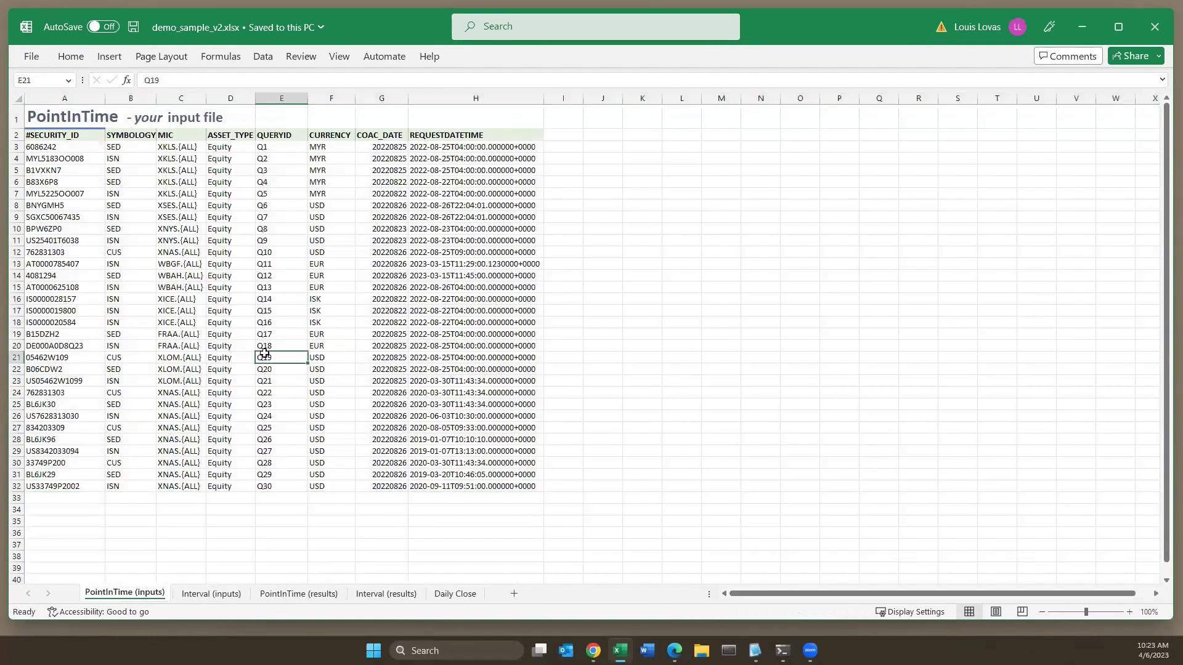
left_click(316, 149)
key("Down")
key("Down")
key("Down")
key("Down")
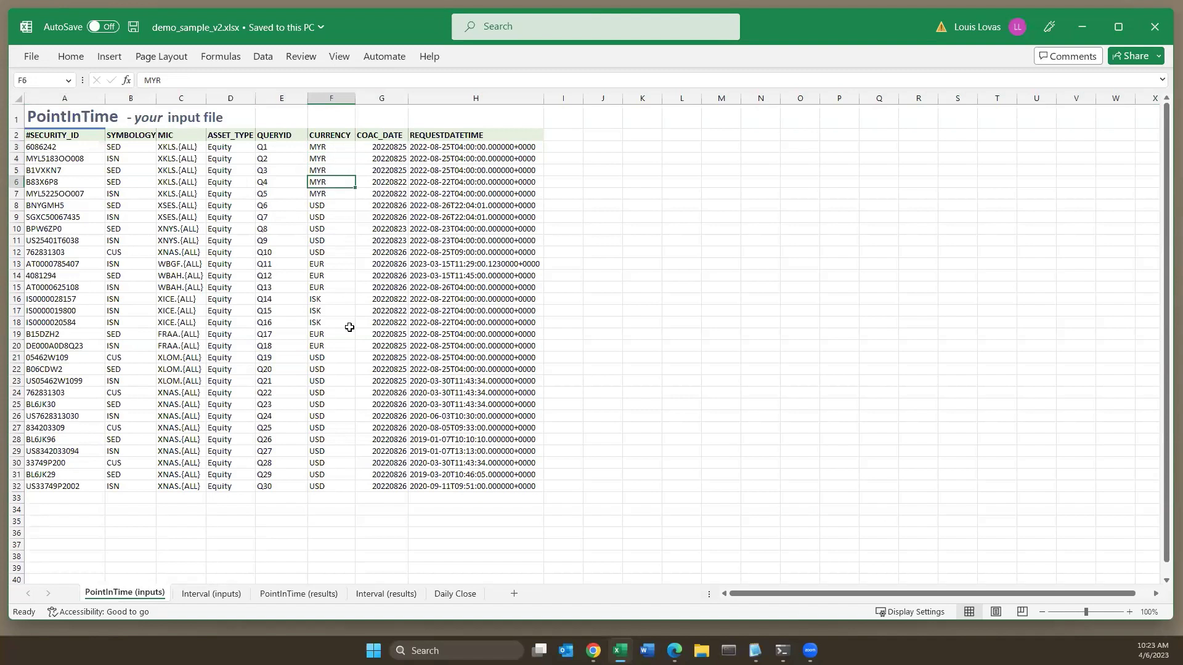
key("Down")
key("Down")
key("Down")
key("Down")
key("Down")
key("Down")
key("Down")
key("Down")
key("Down")
key("Down")
key("Down")
key("Up")
key("Up")
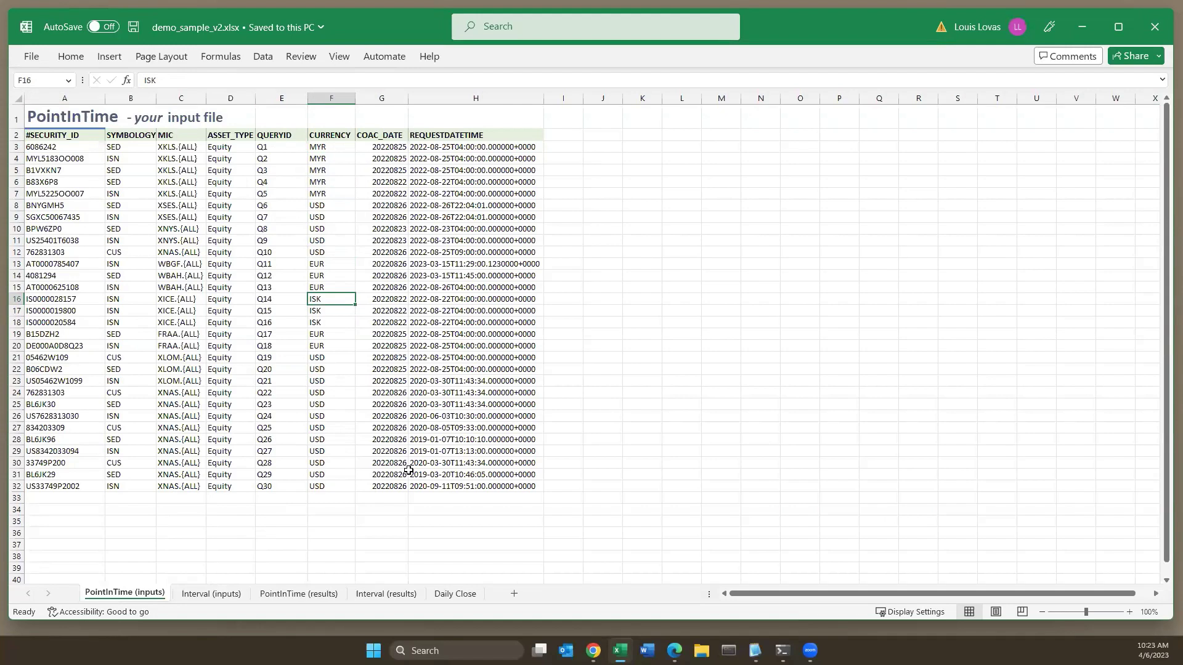
Step: Select query Q17's QUERYID on the PointInTime (inputs) sheet, and open the Daily Close sheet
left_click(278, 335)
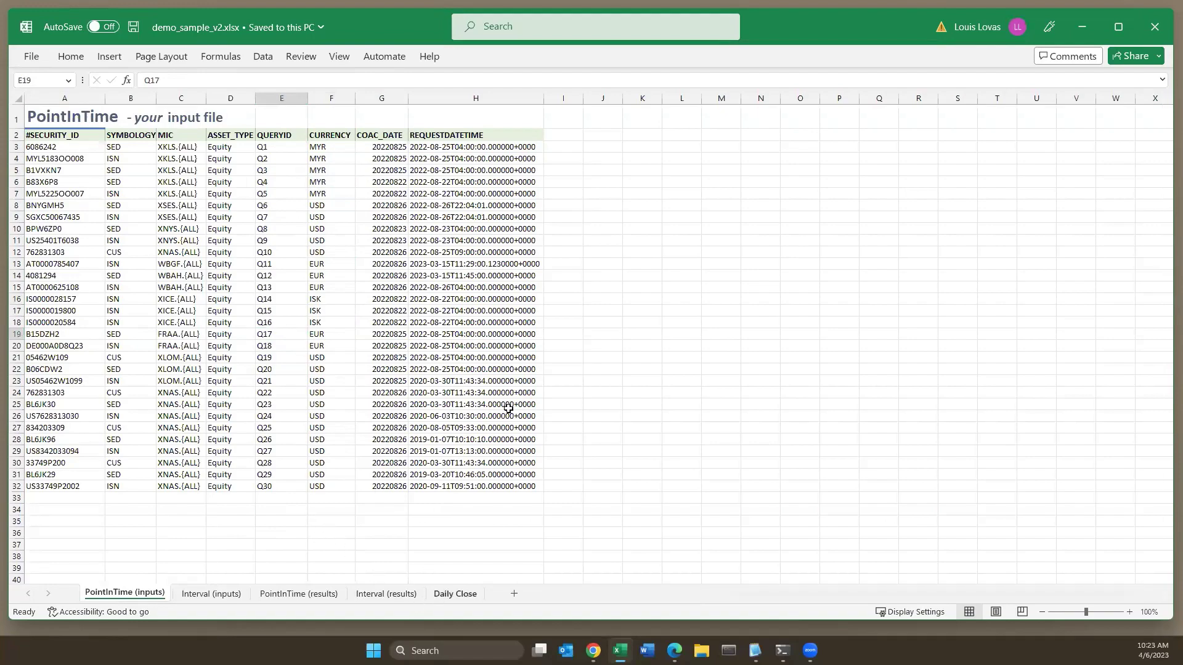
left_click(442, 596)
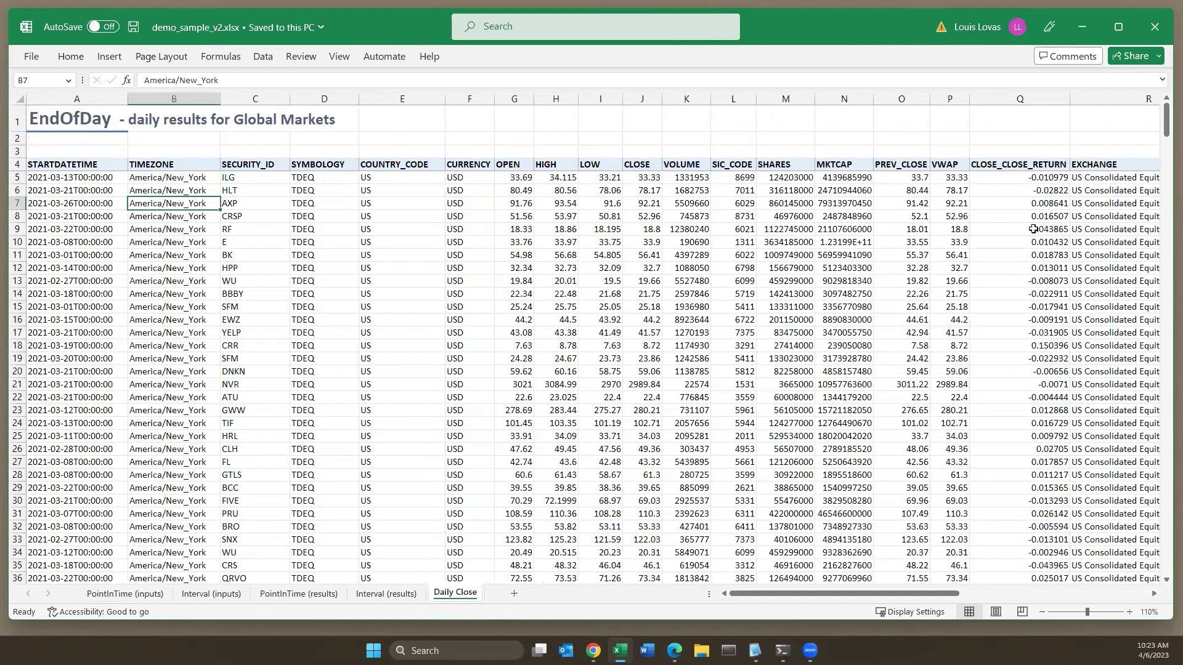
Step: Switch to the SmartData_API_PIT_and_Interval notebook in the browser and highlight the otc.run line of the PointInTime query
left_click(1072, 20)
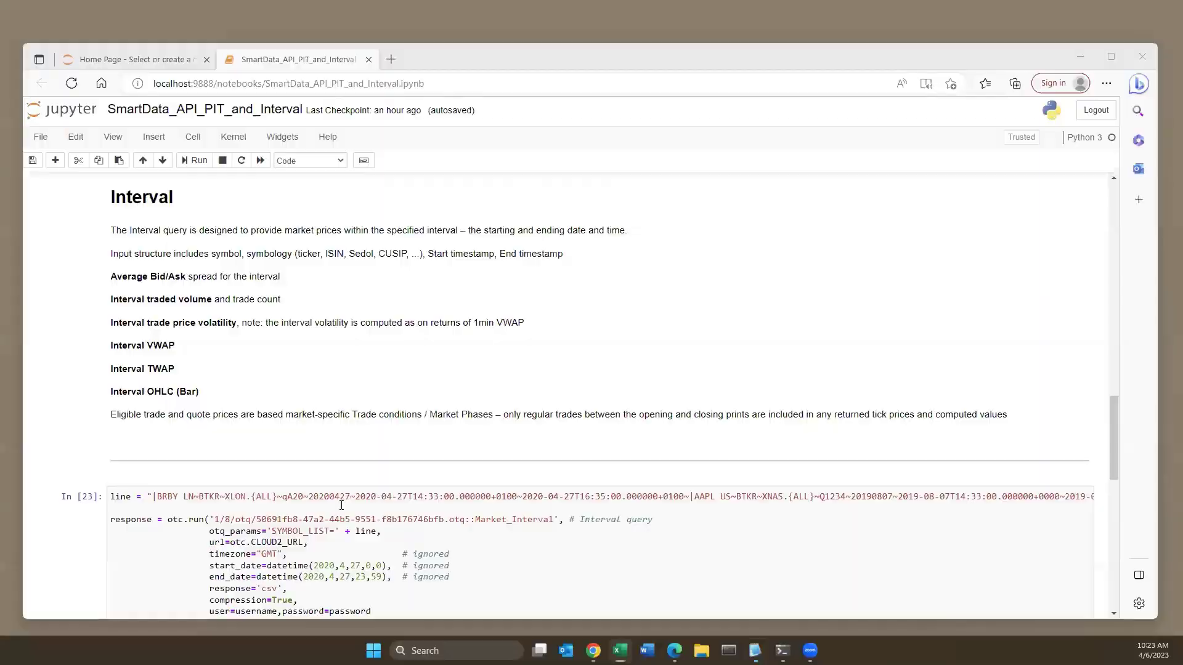
scroll(529, 363, "down", 7)
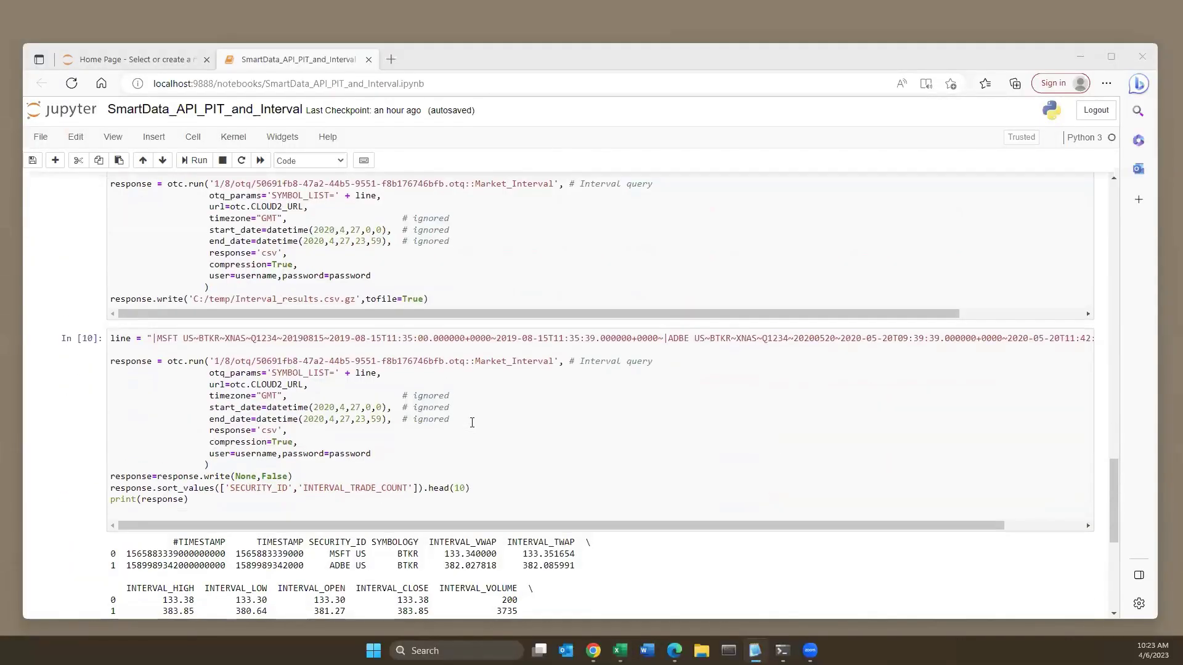
scroll(493, 394, "up", 18)
scroll(458, 427, "down", 4)
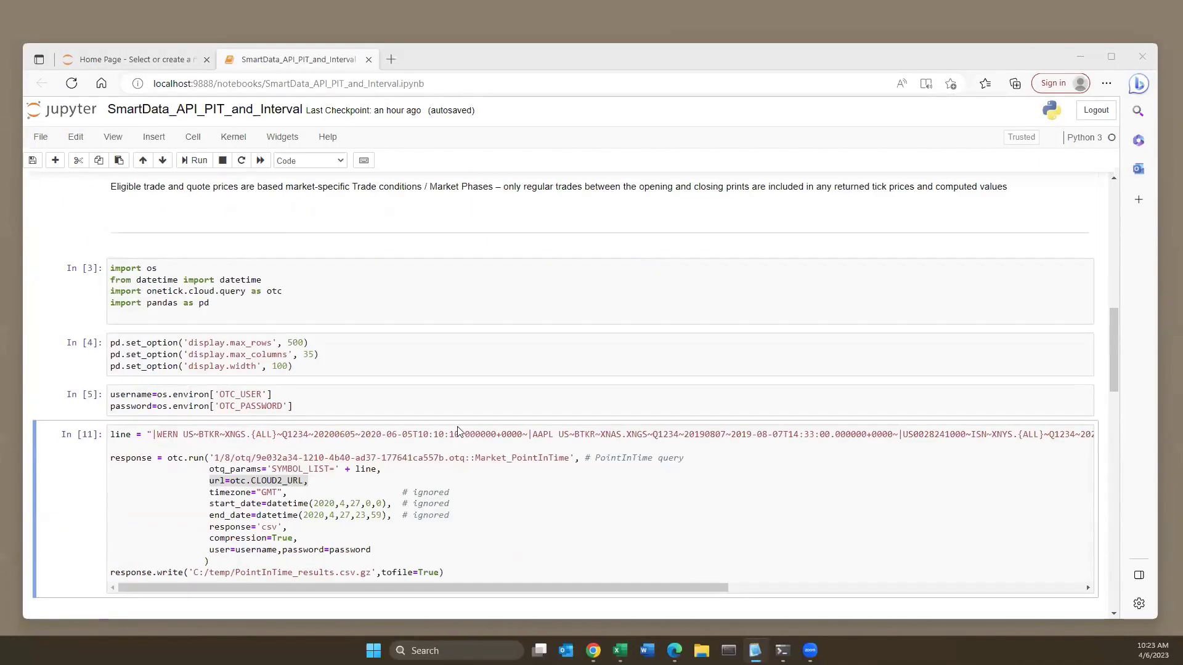
scroll(499, 394, "down", 1)
left_click(497, 392)
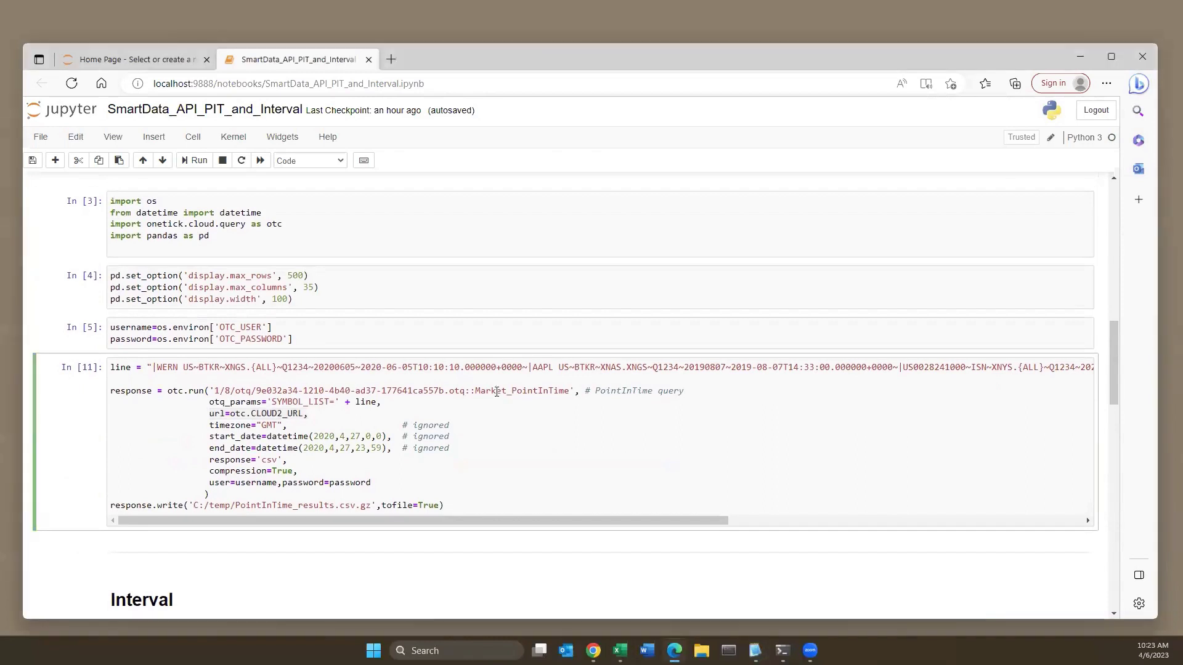
triple_click(685, 392)
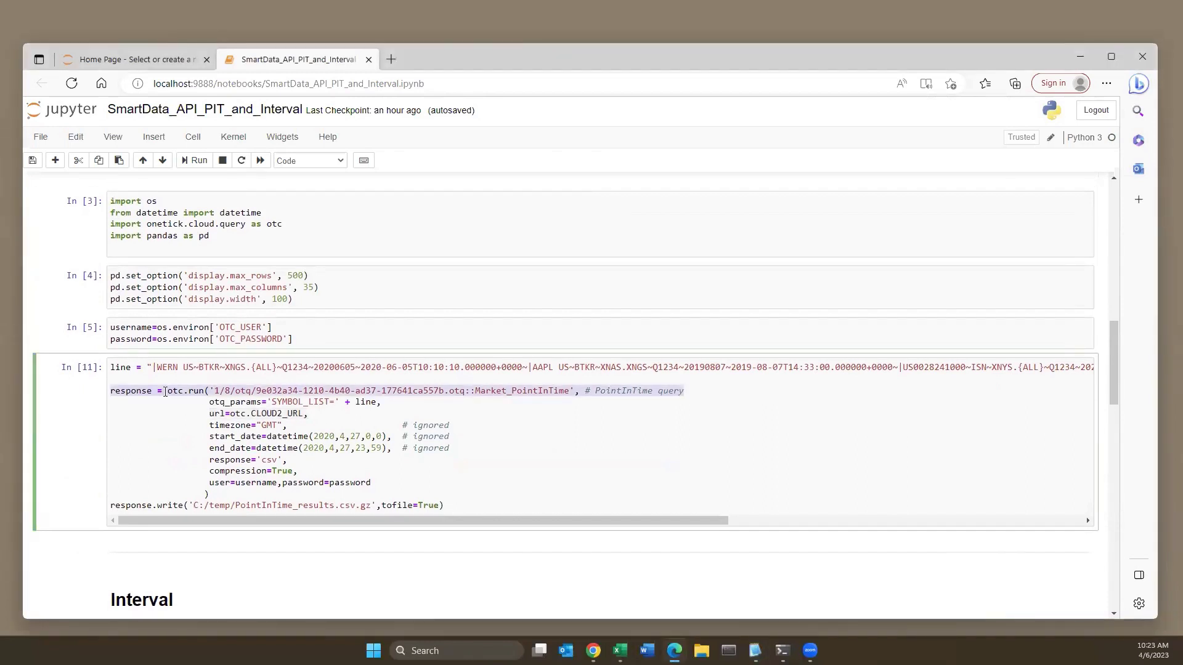
Step: Highlight the onetick.cloud.query import line and the otc reference in the PointInTime query's run call
left_click(178, 221)
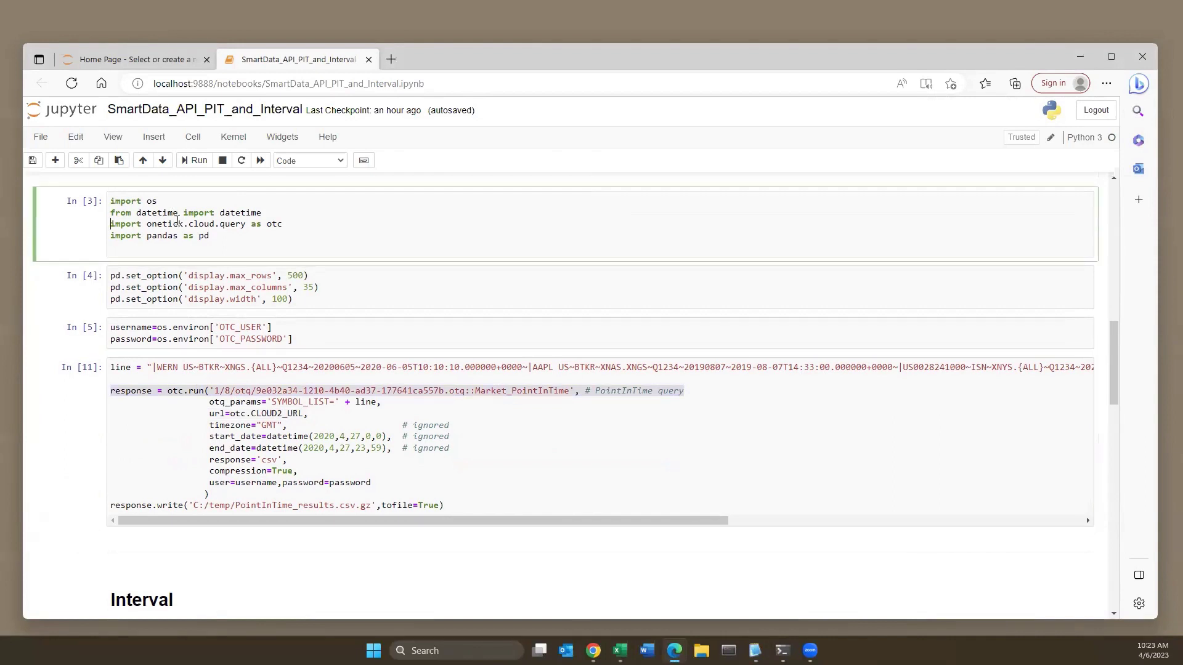
triple_click(177, 221)
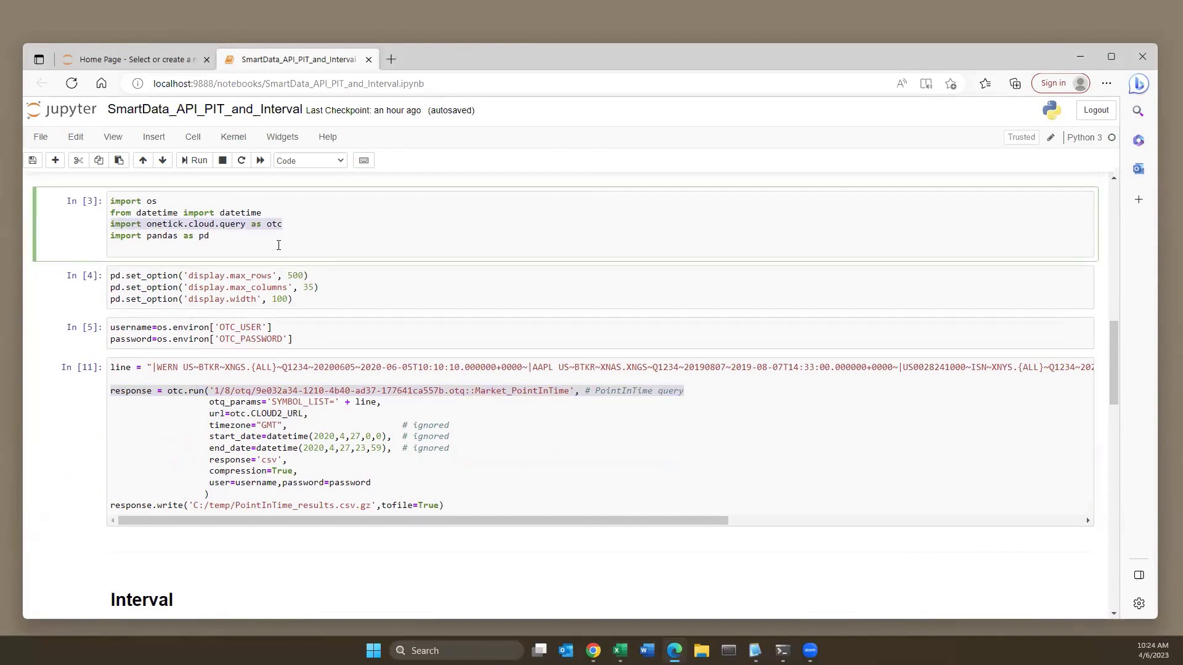
left_click(177, 393)
double_click(177, 393)
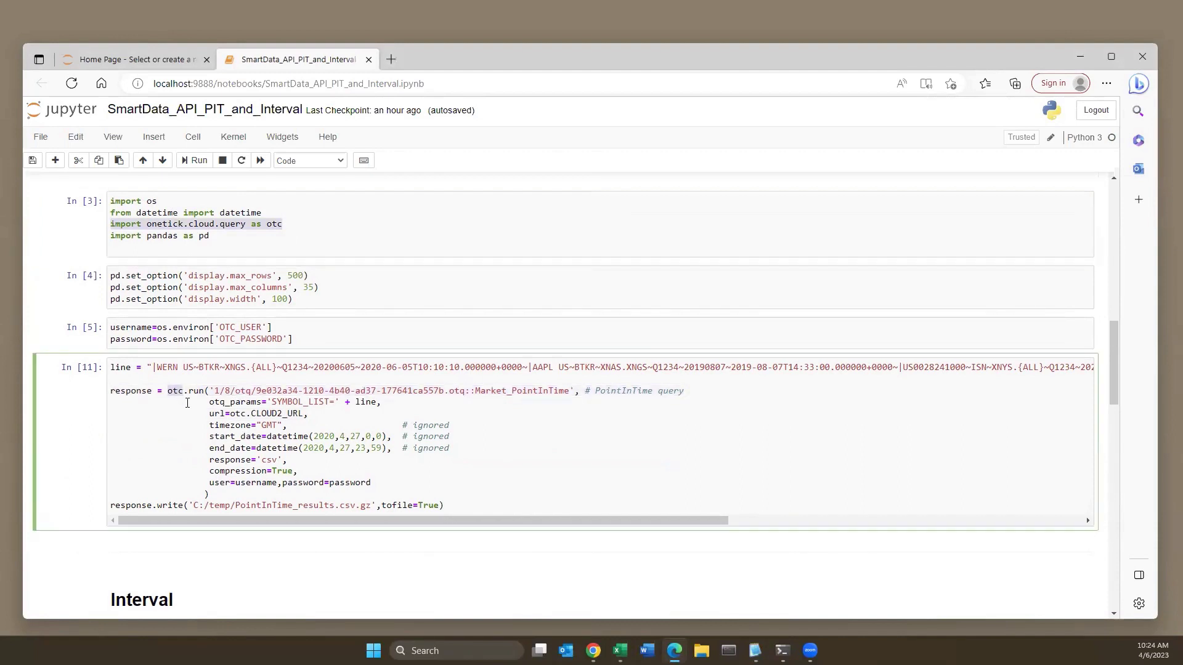
Step: Highlight the arguments of the PointInTime otc.run call, followed by its query name Market_PointInTime
left_click(192, 390)
left_click(210, 391)
left_click(340, 486, "shift")
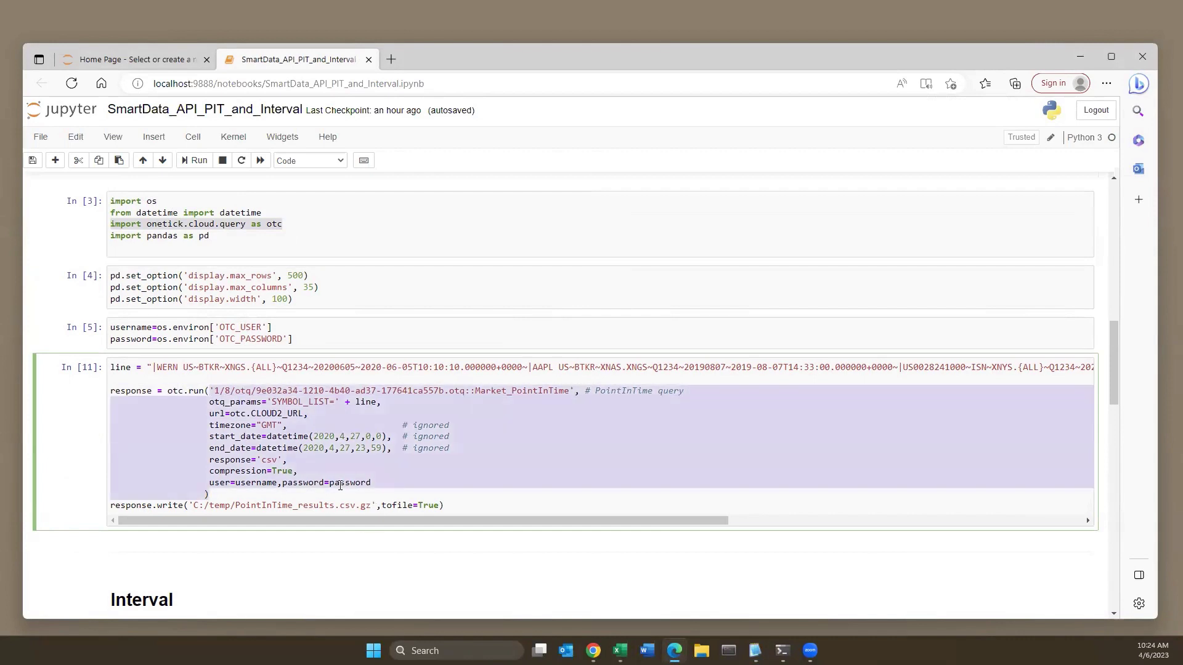
left_click(220, 414)
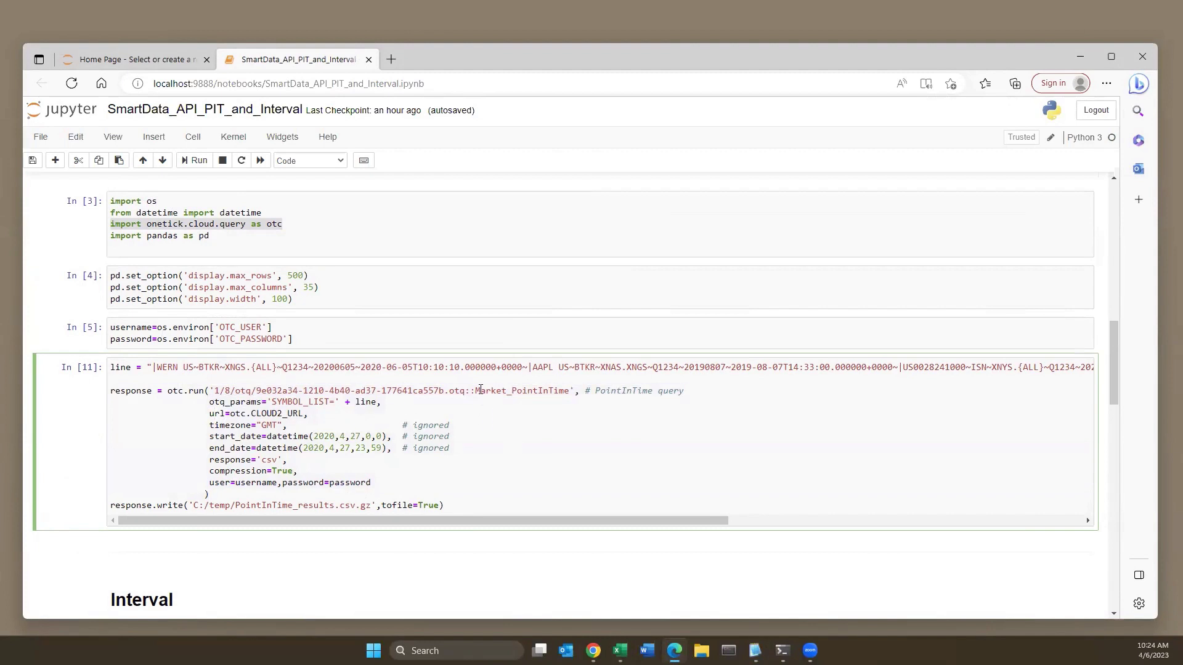
double_click(568, 390)
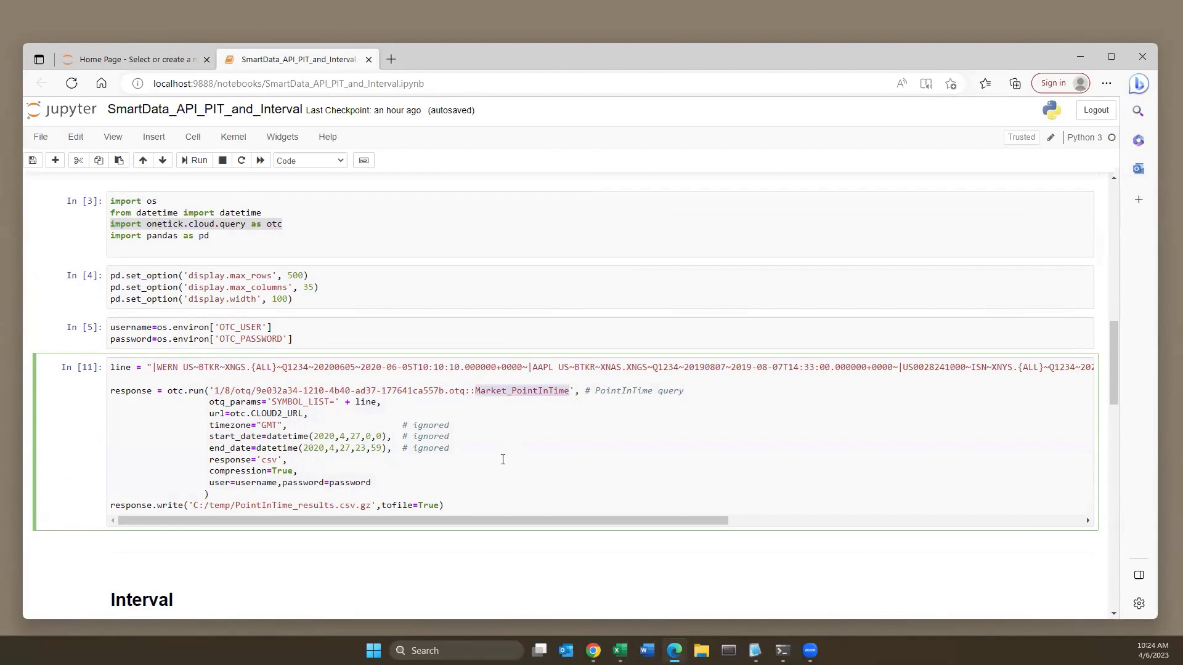
Step: Highlight the Market_Interval query name in the first Interval code cell, and clear the selection
scroll(495, 448, "down", 8)
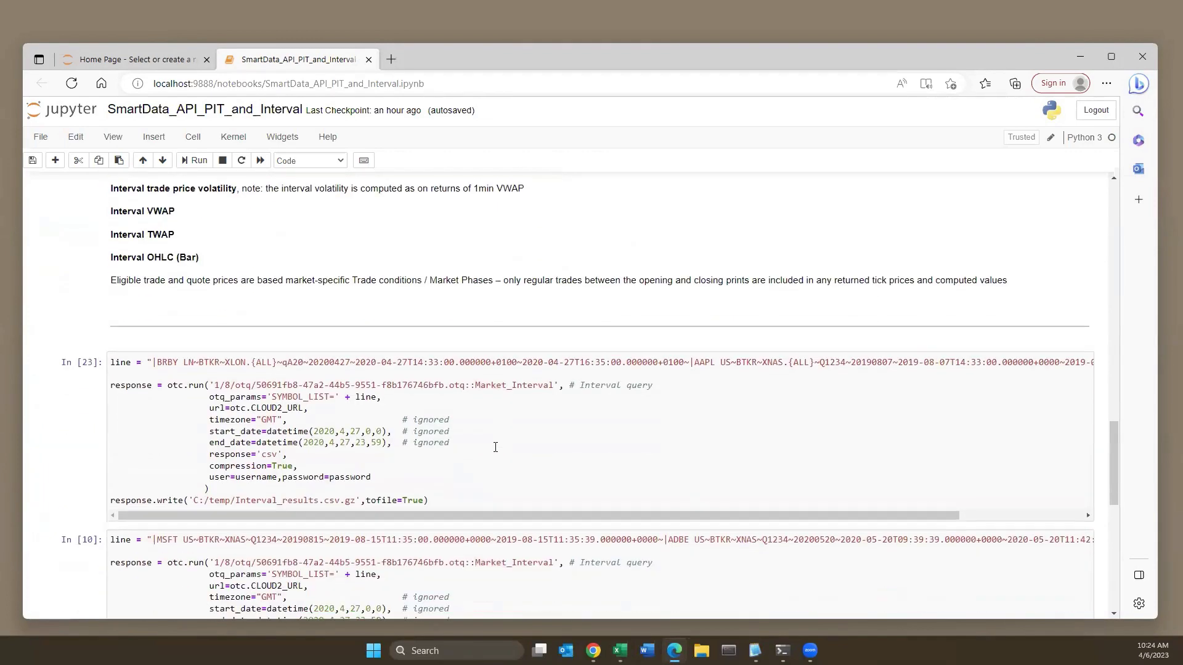
left_click_drag(475, 387, 542, 389)
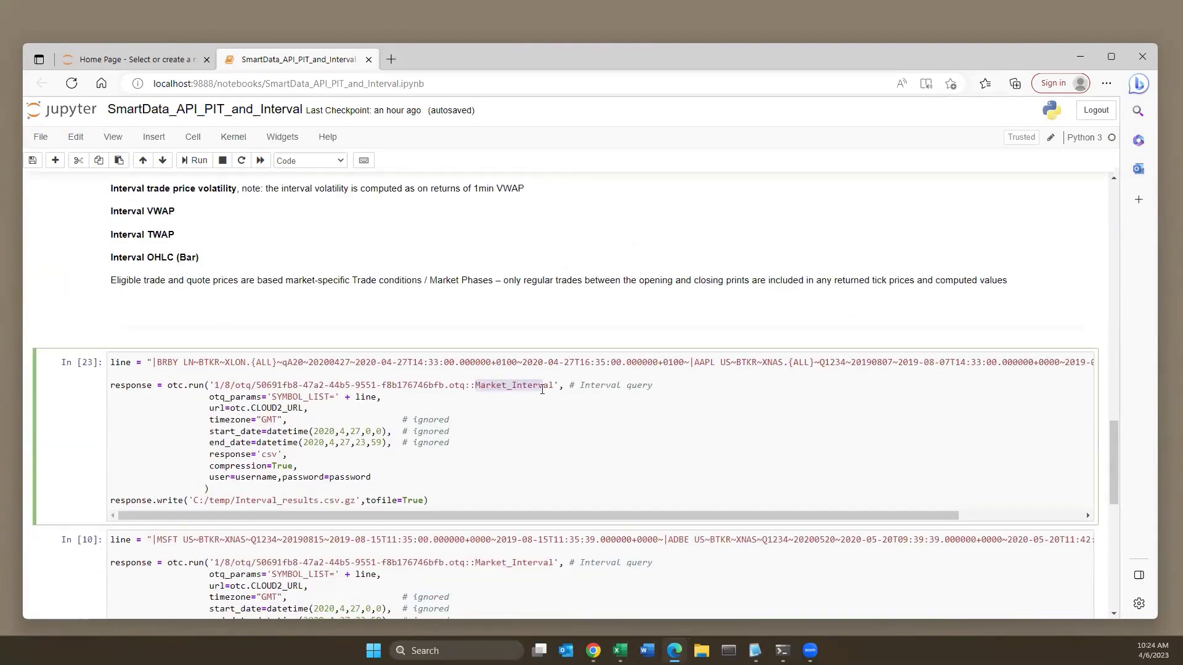
left_click(472, 430)
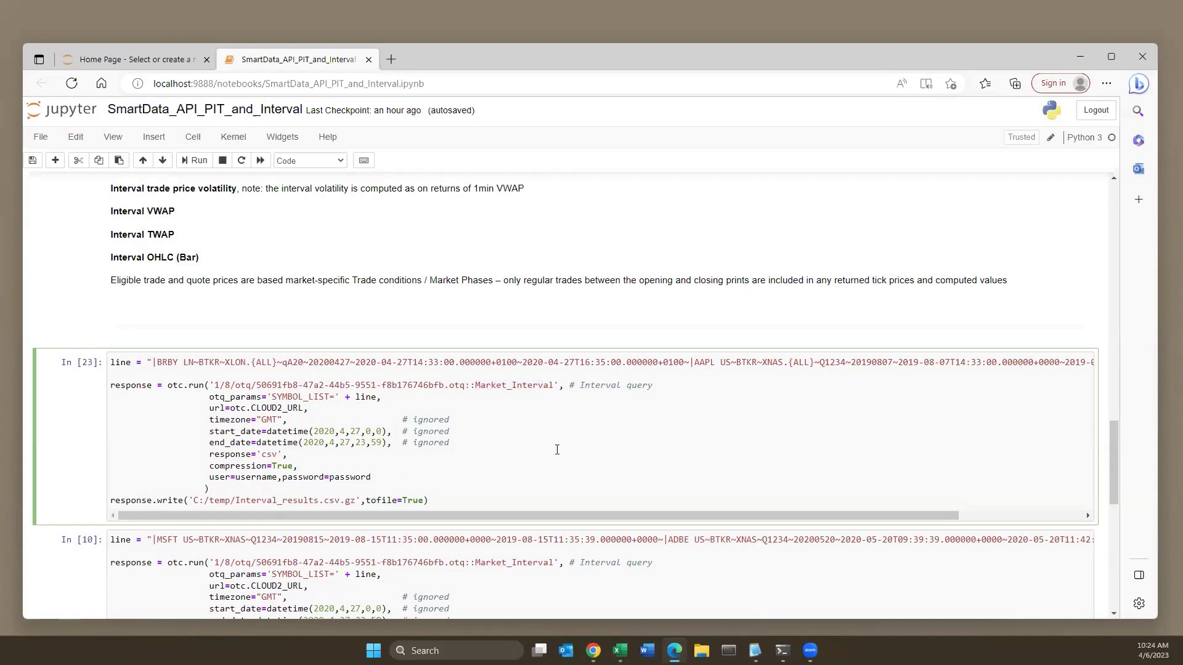